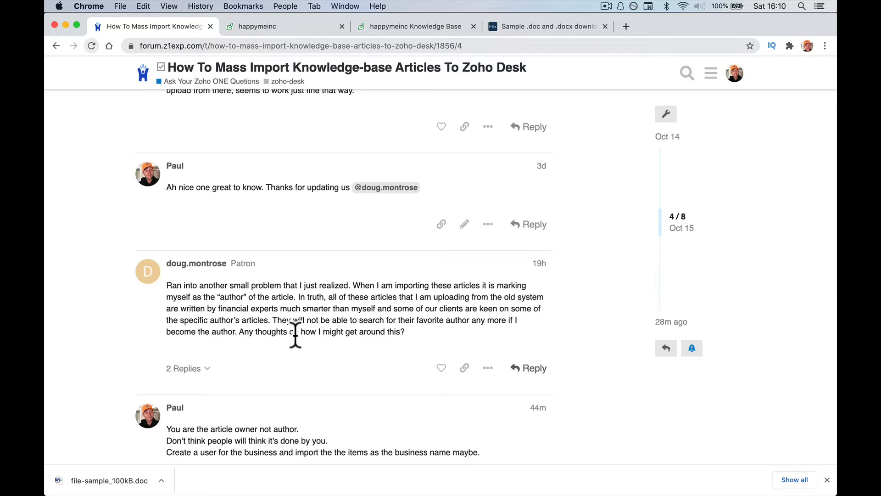
Switch from the forum thread to the Zoho Desk knowledge base Articles list.
{"action": "left_click", "coordinate": [304, 26]}
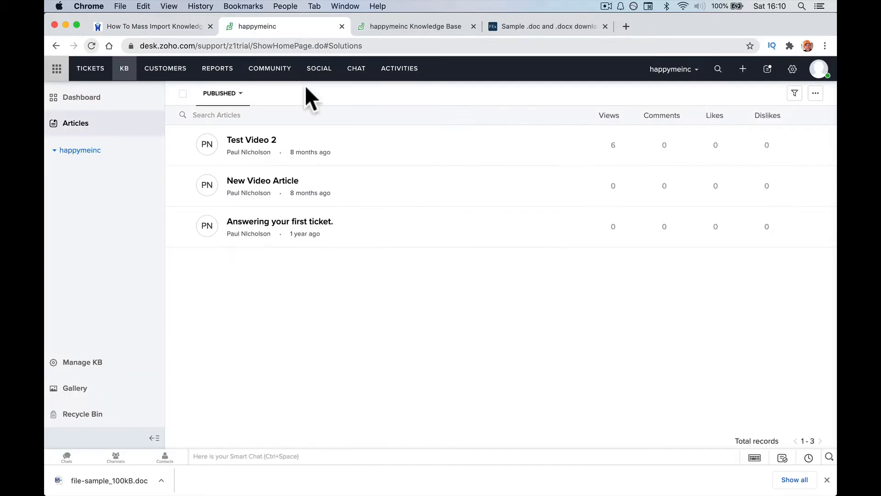
Glance at the public knowledge base, then start a new article and open the import file chooser.
{"action": "left_click", "coordinate": [406, 27]}
{"action": "left_click", "coordinate": [318, 26]}
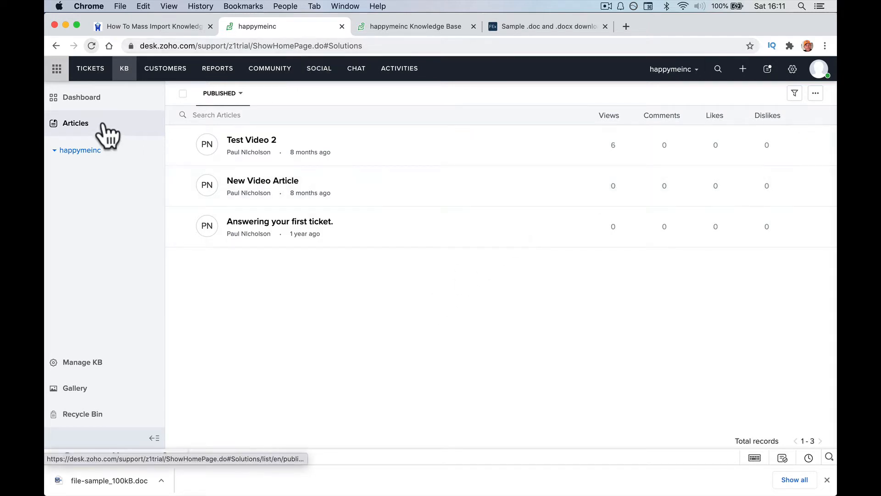
{"action": "left_click", "coordinate": [743, 69]}
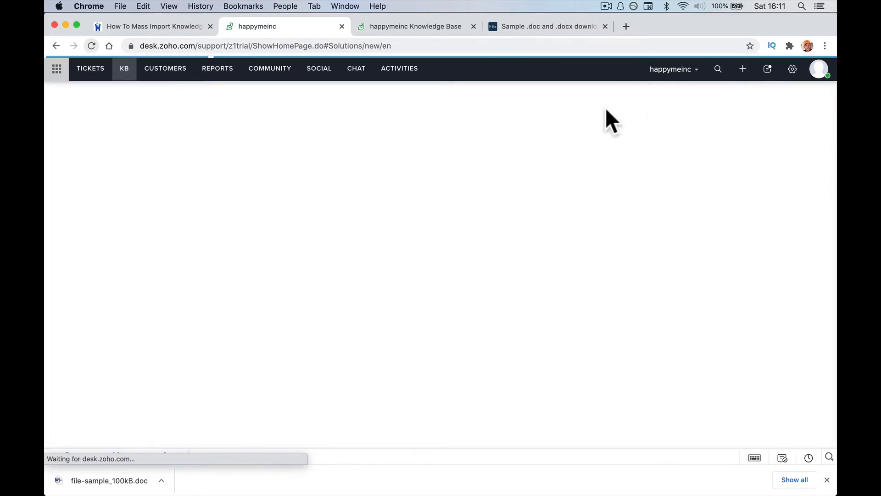
{"action": "left_click", "coordinate": [604, 146]}
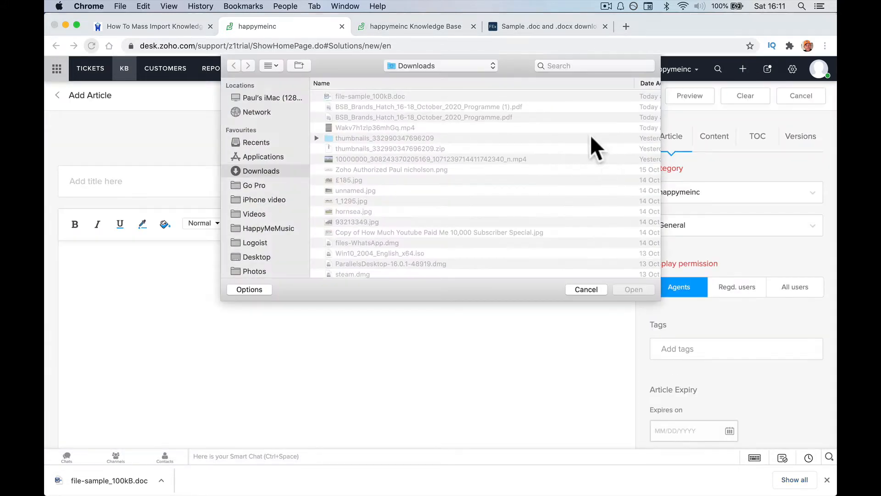
Import file-sample_100kB.doc, set Display permission to All users, and publish the article.
{"action": "double_click", "coordinate": [379, 93]}
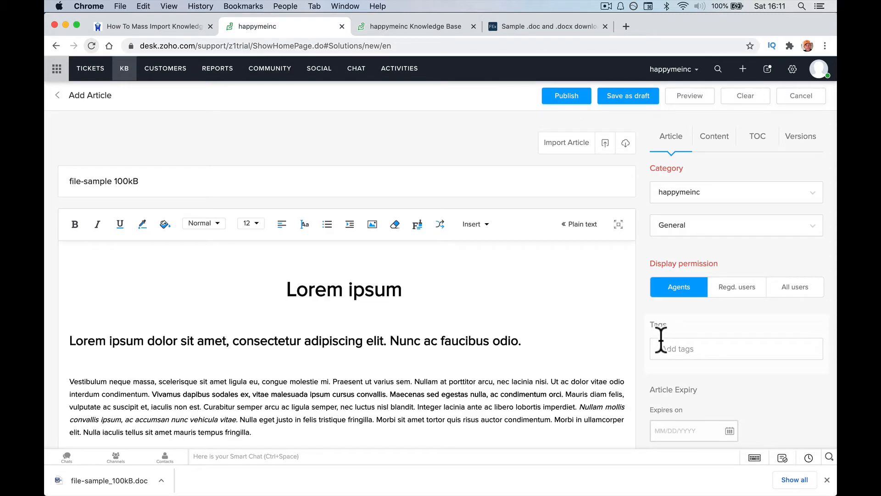
{"action": "left_click", "coordinate": [782, 293]}
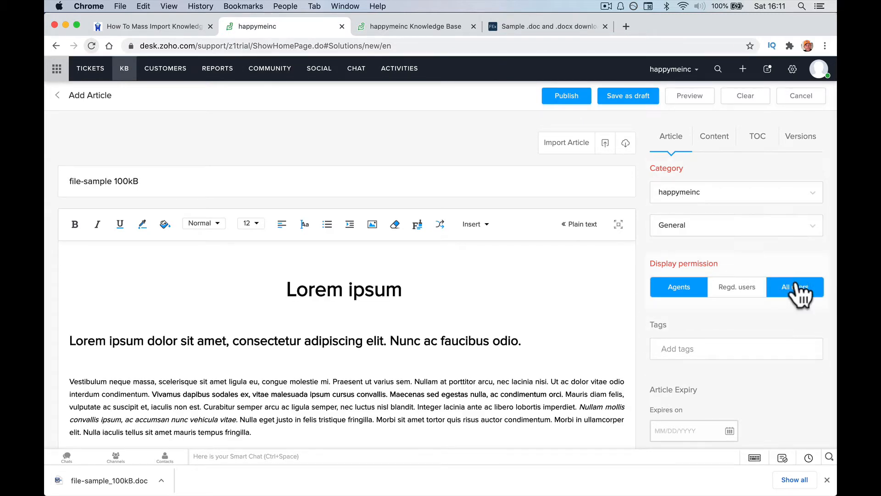
{"action": "scroll", "coordinate": [648, 320], "scroll_direction": "down", "scroll_amount": 5}
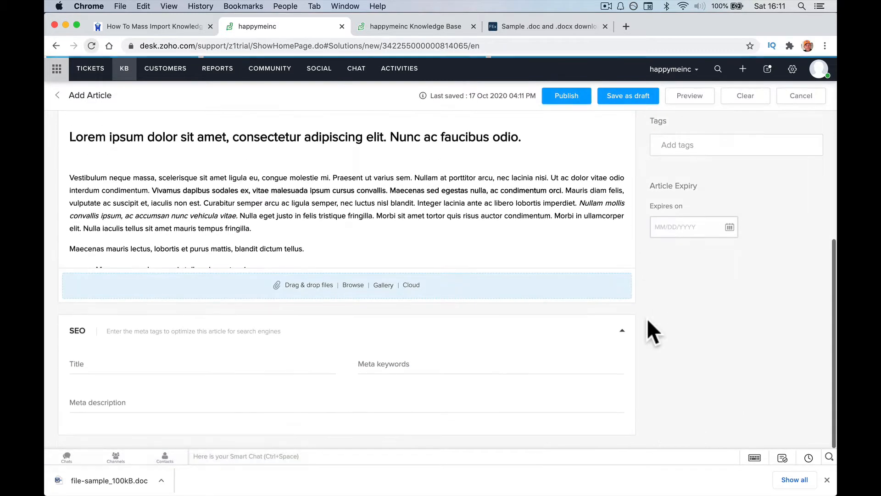
{"action": "scroll", "coordinate": [647, 320], "scroll_direction": "up", "scroll_amount": 3}
{"action": "scroll", "coordinate": [648, 320], "scroll_direction": "up", "scroll_amount": 3}
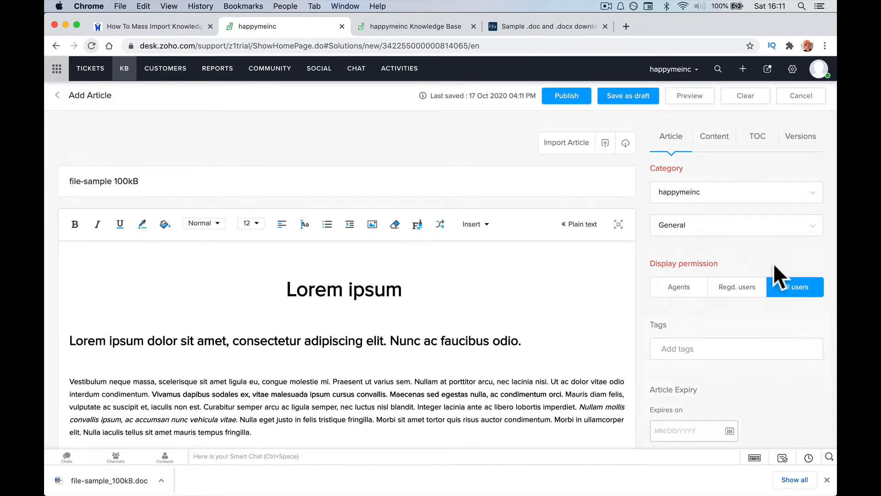
{"action": "left_click", "coordinate": [572, 96]}
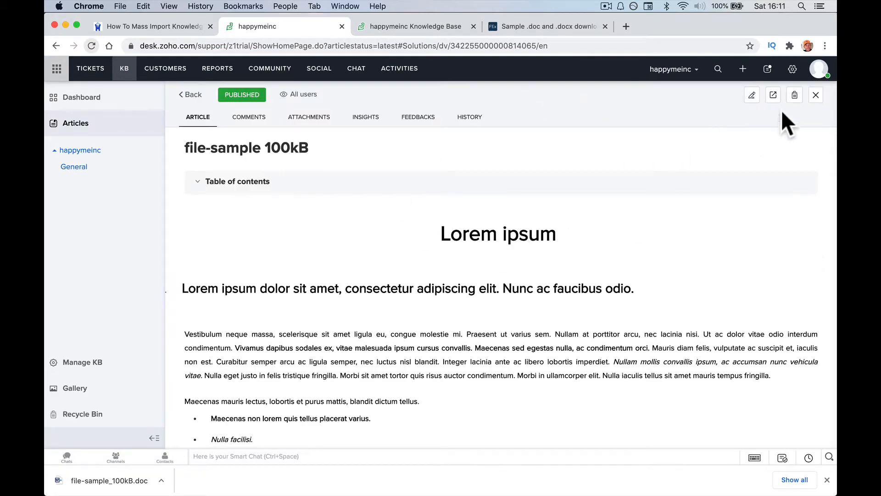
{"action": "left_click", "coordinate": [773, 95]}
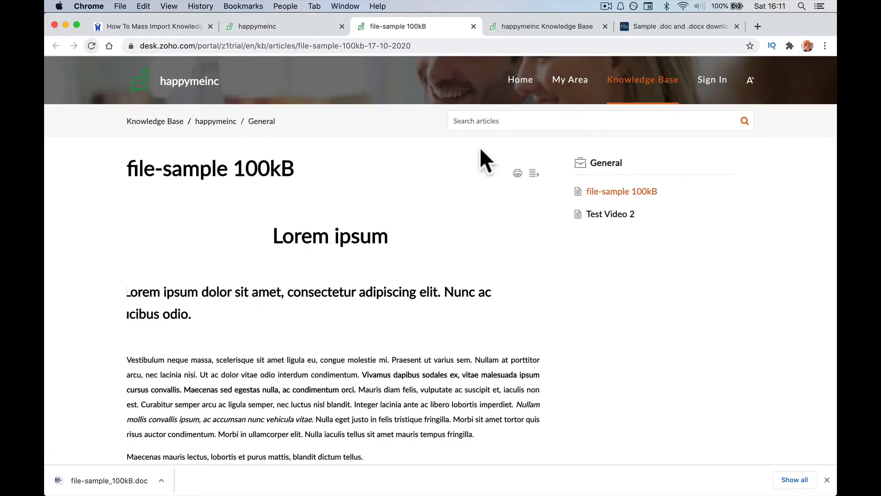
{"action": "scroll", "coordinate": [363, 232], "scroll_direction": "down", "scroll_amount": 10}
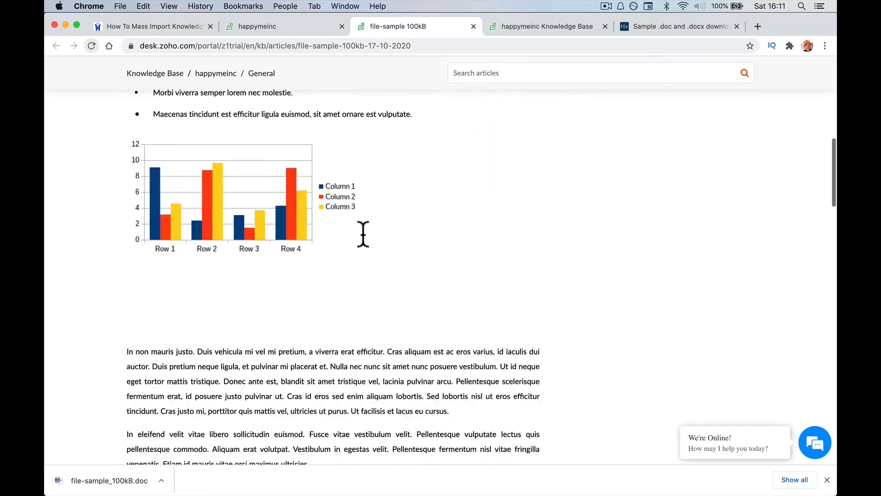
{"action": "scroll", "coordinate": [363, 234], "scroll_direction": "down", "scroll_amount": 15}
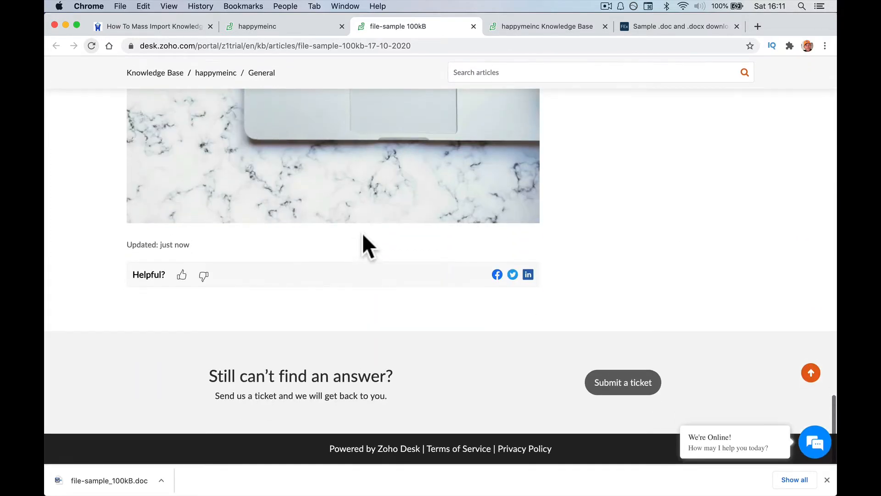
{"action": "left_click", "coordinate": [411, 209]}
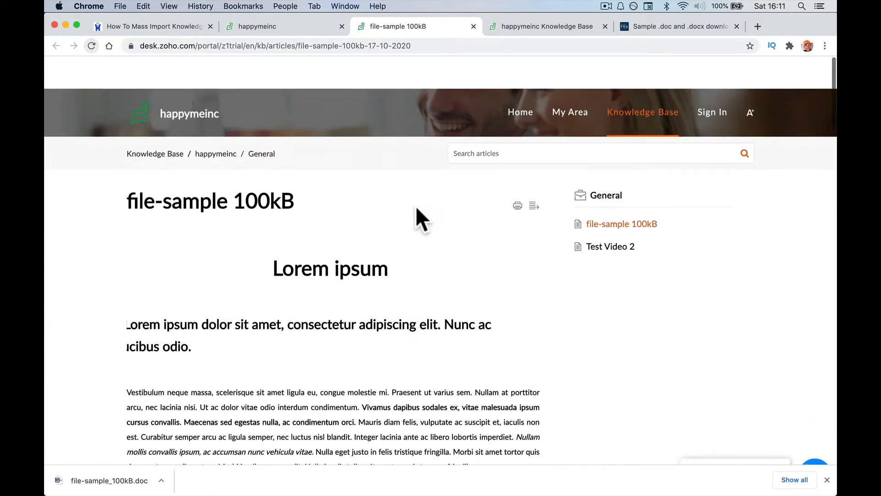
{"action": "scroll", "coordinate": [443, 238], "scroll_direction": "down", "scroll_amount": 20}
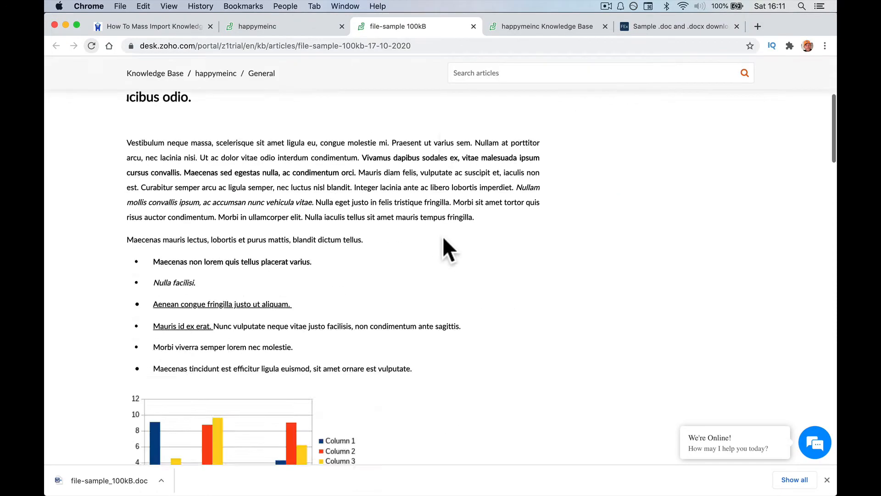
{"action": "scroll", "coordinate": [442, 236], "scroll_direction": "down", "scroll_amount": 6}
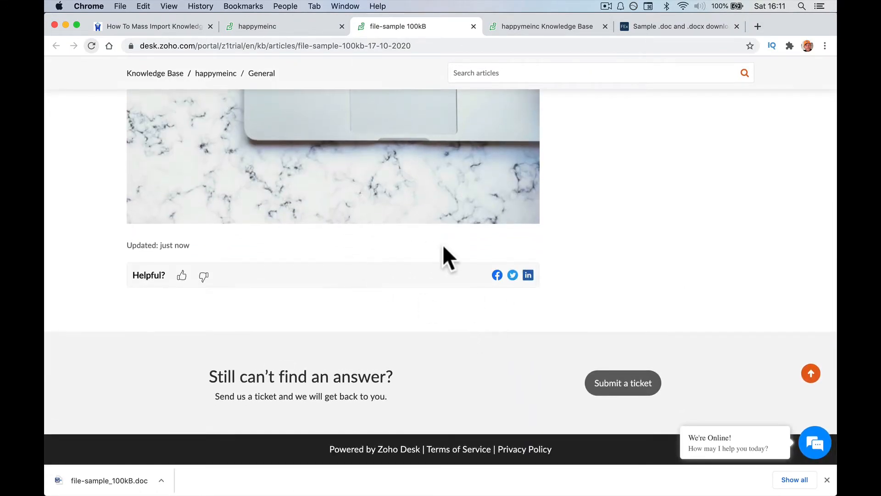
{"action": "scroll", "coordinate": [444, 247], "scroll_direction": "up", "scroll_amount": 15}
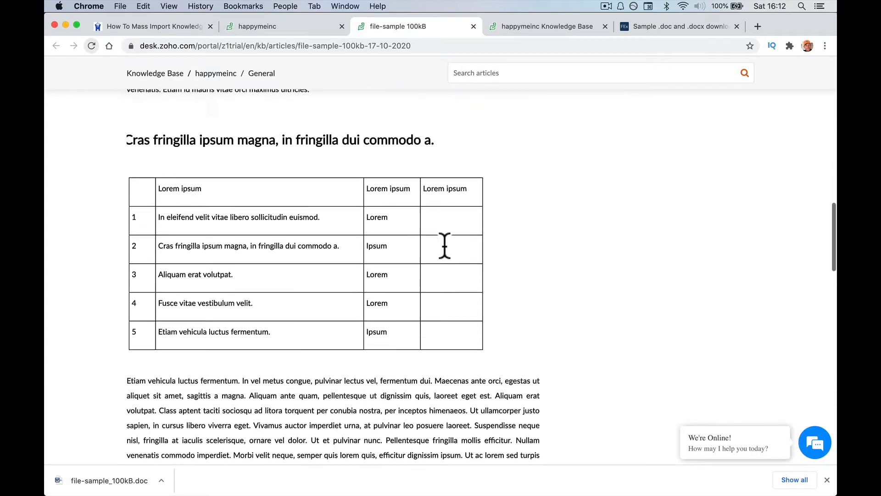
{"action": "scroll", "coordinate": [445, 246], "scroll_direction": "up", "scroll_amount": 10}
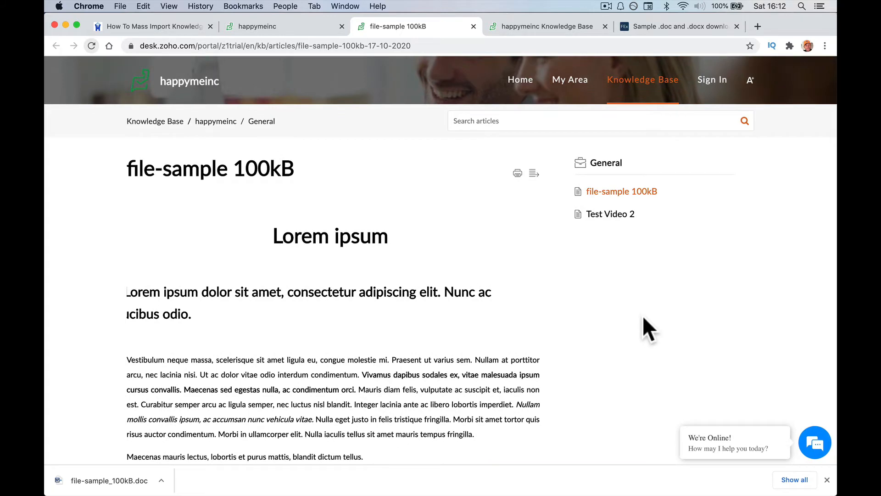
{"action": "left_click", "coordinate": [299, 26]}
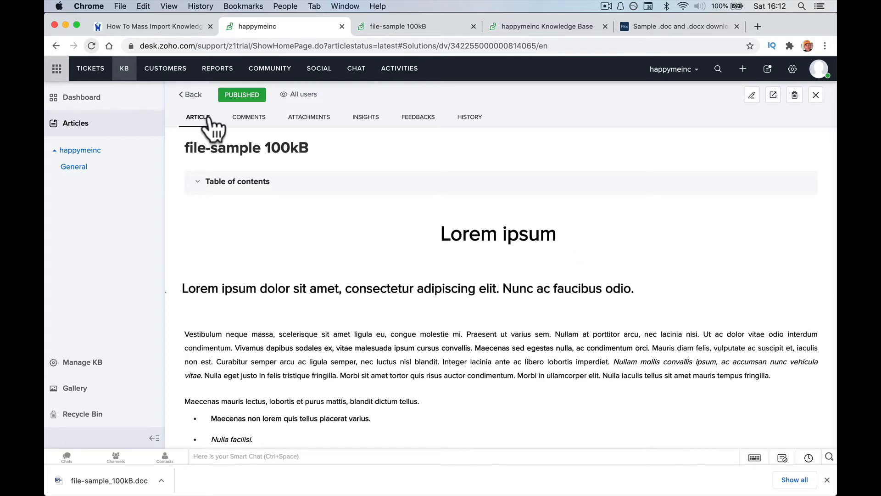
Open file-sample 100kB in edit mode, leaving its sub-category and Article Owner unchanged.
{"action": "left_click", "coordinate": [752, 95]}
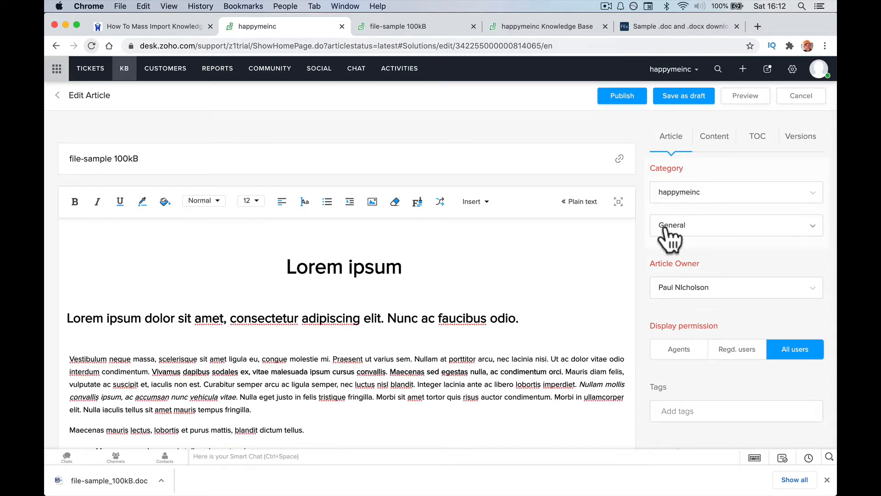
{"action": "left_click", "coordinate": [718, 227]}
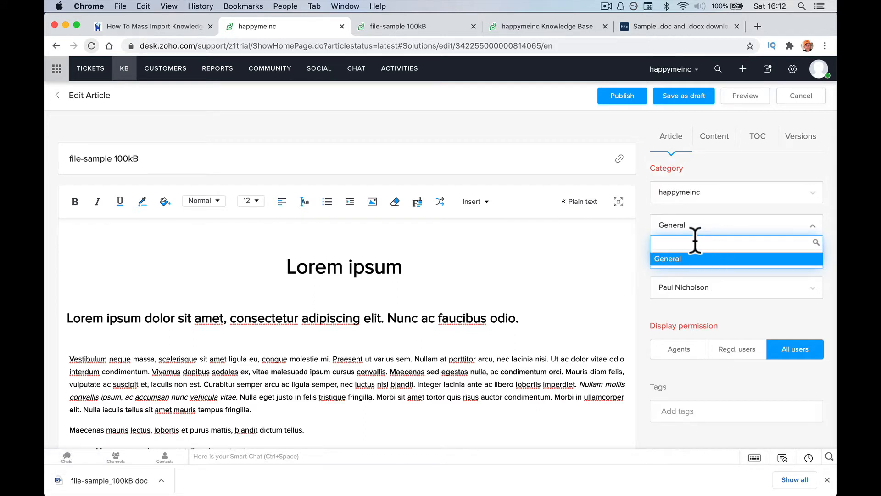
{"action": "left_click", "coordinate": [641, 214]}
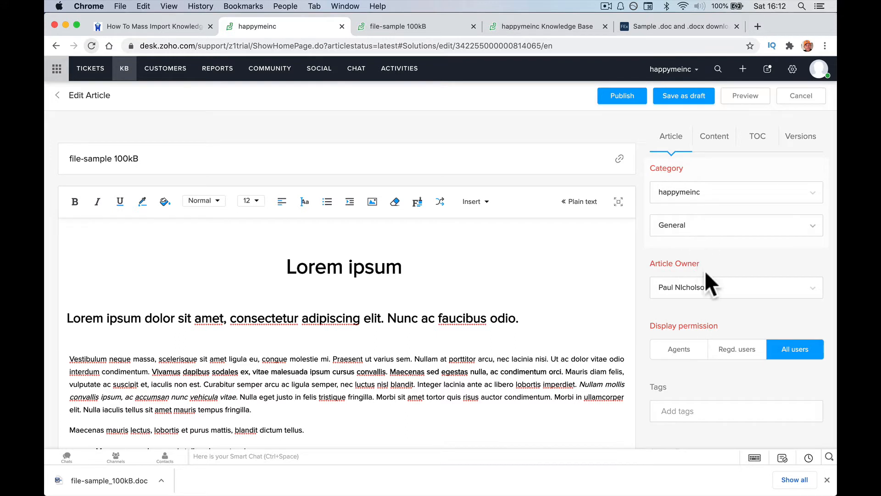
{"action": "left_click", "coordinate": [695, 288]}
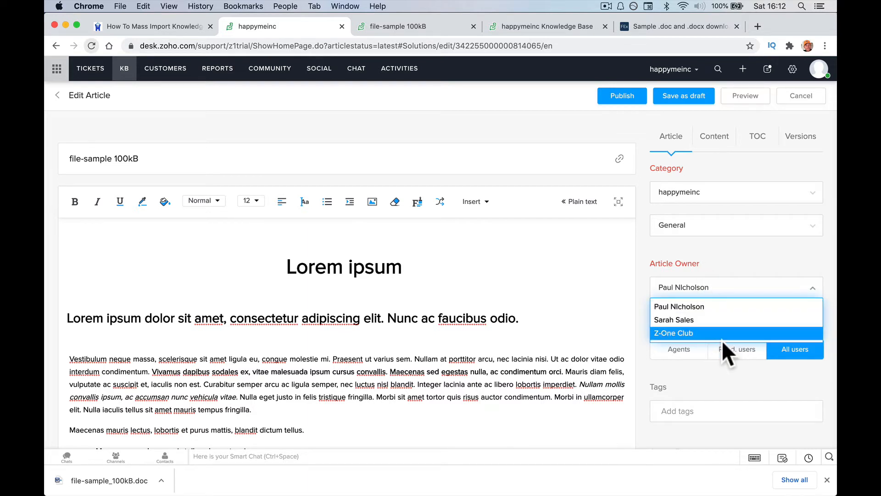
{"action": "left_click", "coordinate": [717, 249]}
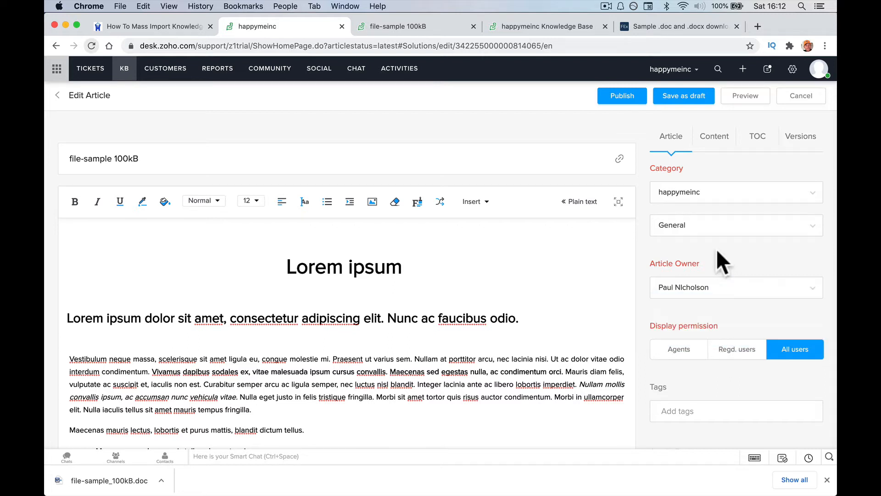
{"action": "left_click_drag", "start_coordinate": [652, 262], "coordinate": [707, 257]}
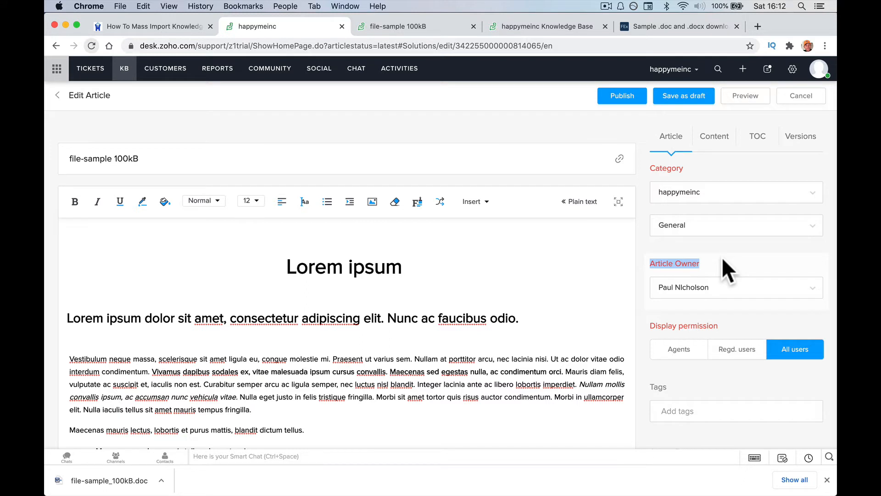
{"action": "left_click", "coordinate": [722, 248]}
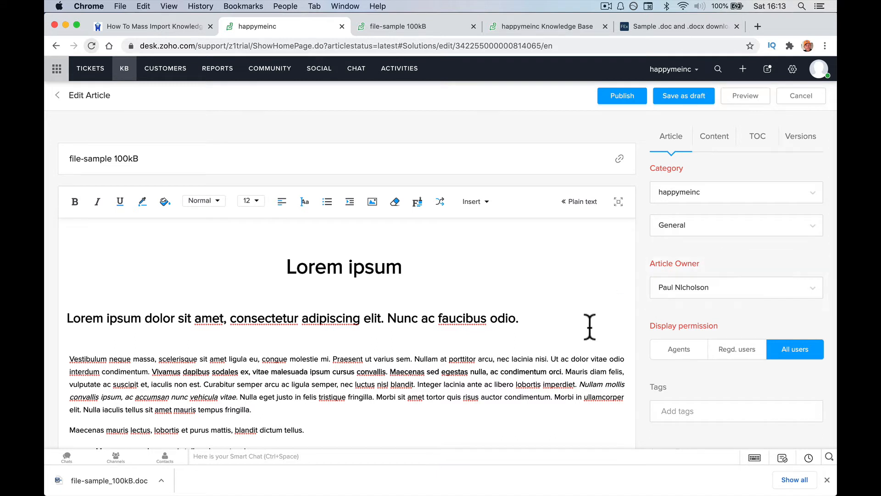
Add two tags, 'Author' plus the author's full name and the plain name, then republish.
{"action": "scroll", "coordinate": [674, 276], "scroll_direction": "down", "scroll_amount": 4}
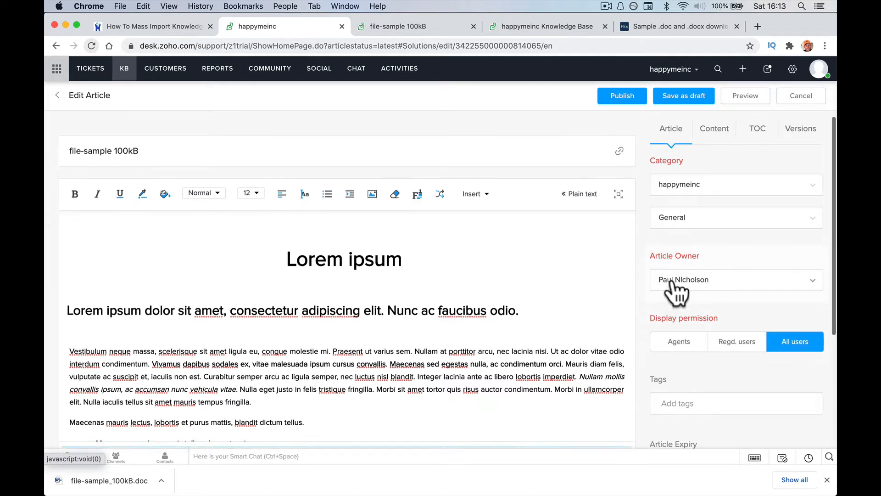
{"action": "scroll", "coordinate": [673, 280], "scroll_direction": "down", "scroll_amount": 3}
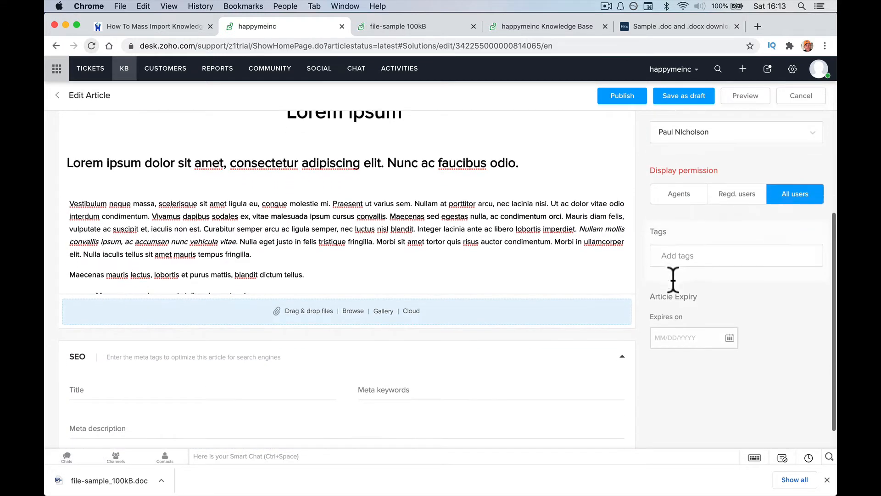
{"action": "left_click", "coordinate": [671, 258]}
{"action": "type", "text": "Auth"}
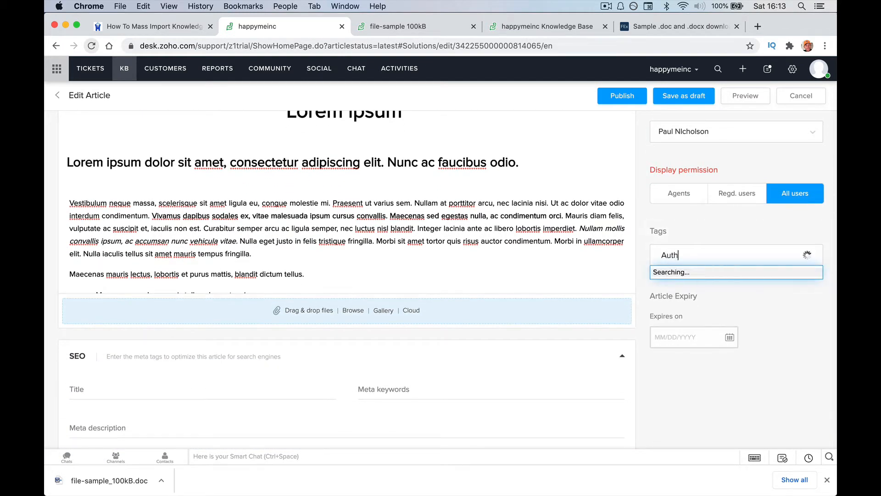
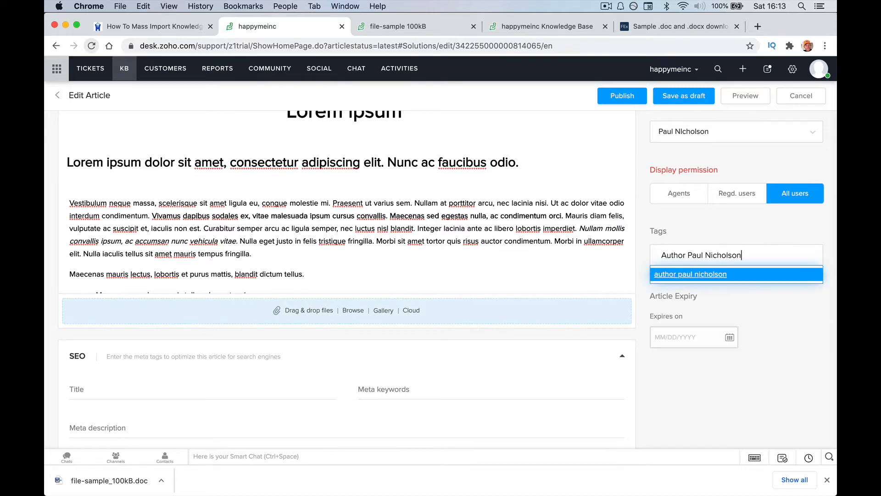
{"action": "left_click", "coordinate": [678, 275]}
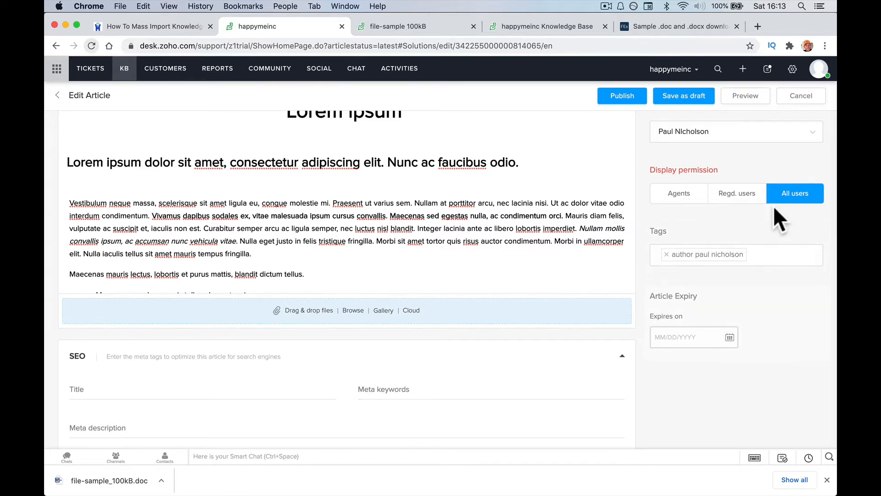
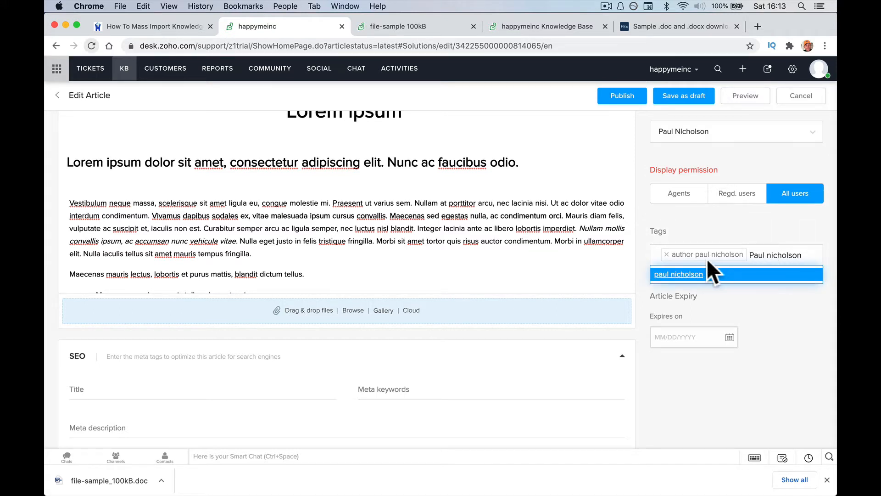
{"action": "left_click", "coordinate": [689, 276]}
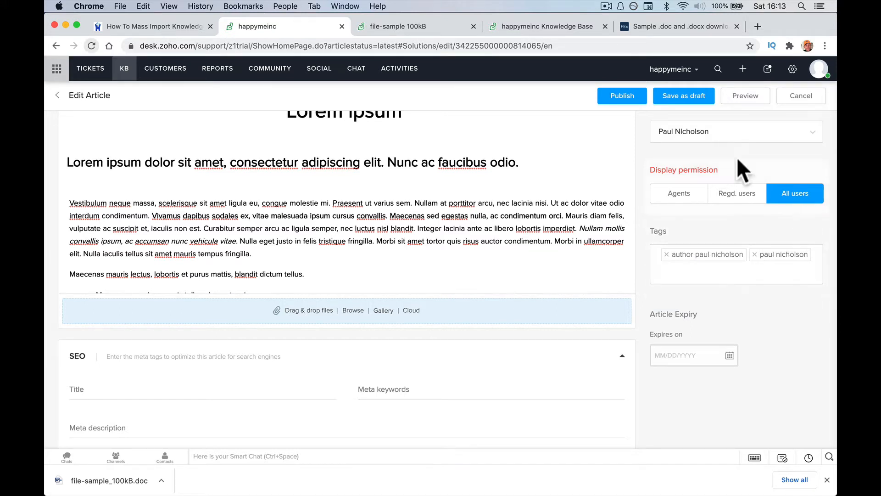
{"action": "left_click", "coordinate": [623, 94]}
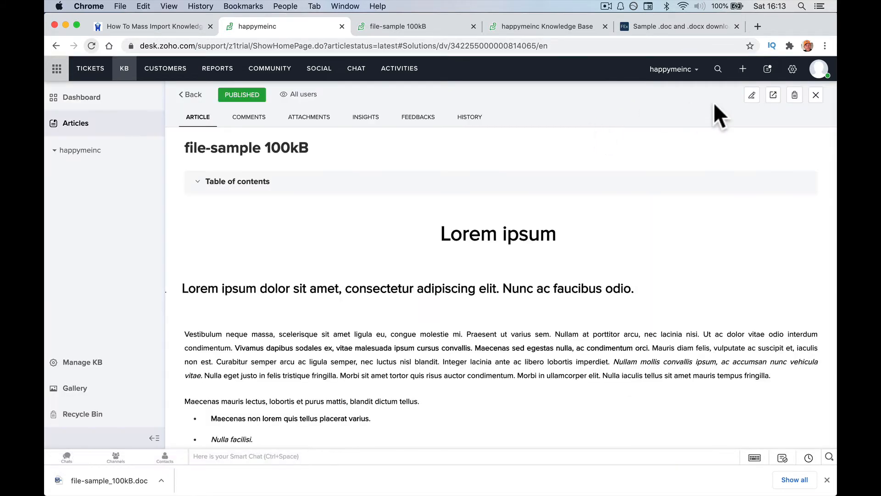
Preview the article and its author tag page on the portal, then return to the Desk articles list.
{"action": "left_click", "coordinate": [773, 95]}
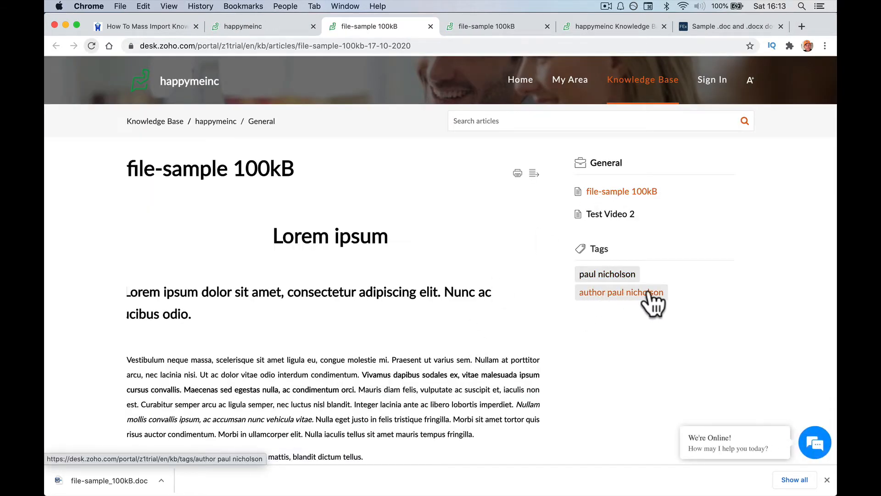
{"action": "scroll", "coordinate": [416, 344], "scroll_direction": "down", "scroll_amount": 3}
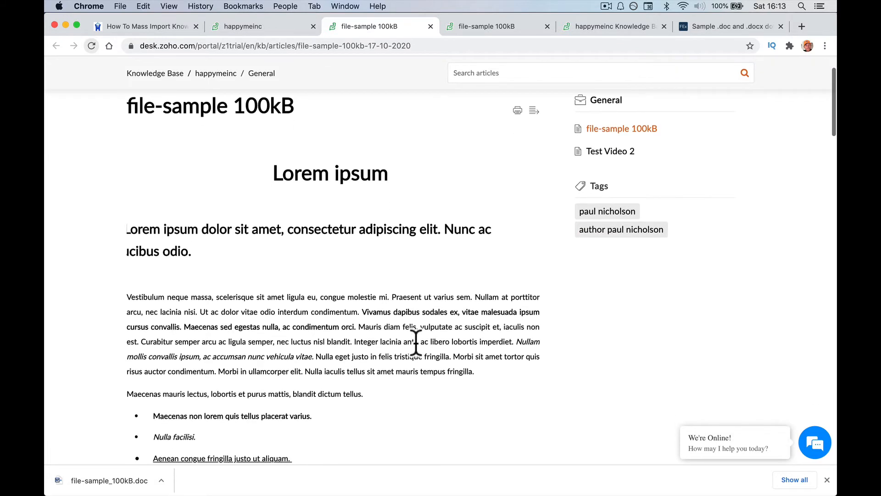
{"action": "left_click", "coordinate": [614, 232]}
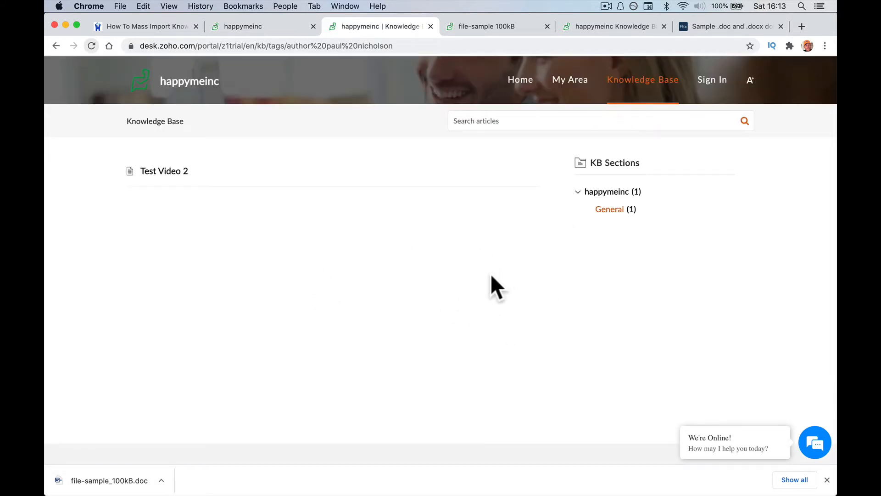
{"action": "left_click", "coordinate": [280, 30]}
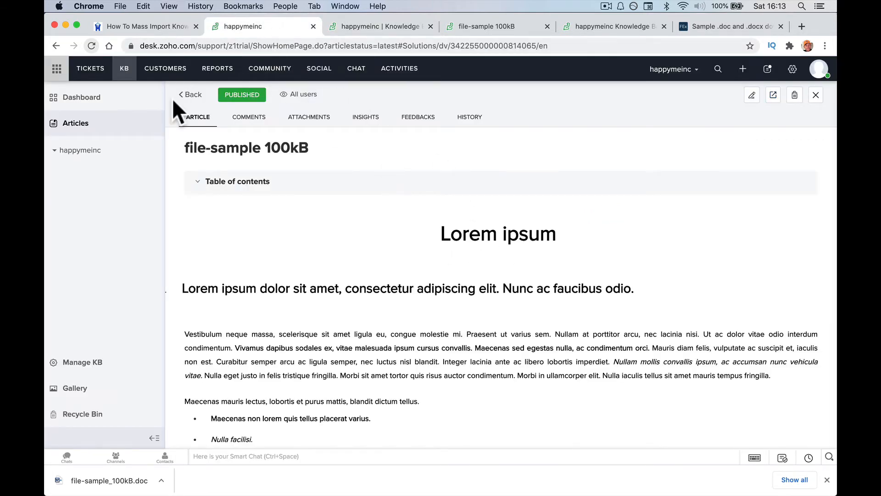
{"action": "left_click", "coordinate": [185, 95]}
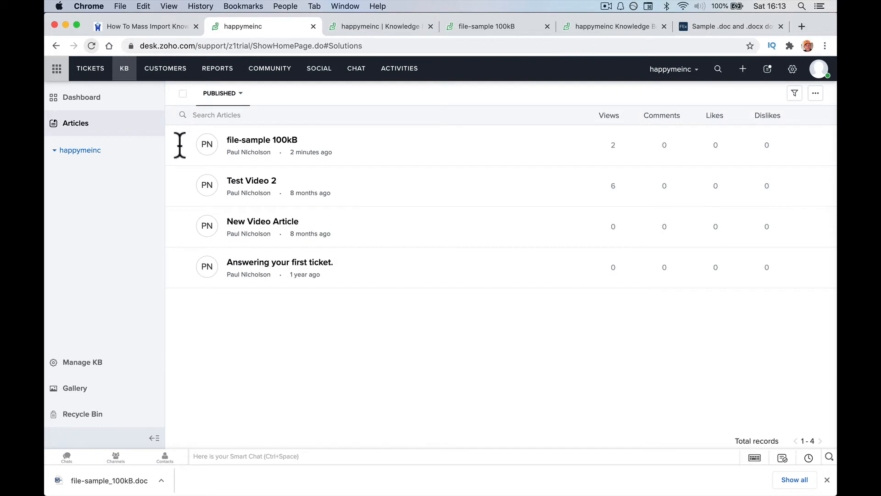
Select all four published articles and bulk-add the author's name, in lowercase, as a new tag.
{"action": "left_click", "coordinate": [182, 93]}
{"action": "left_click", "coordinate": [224, 94]}
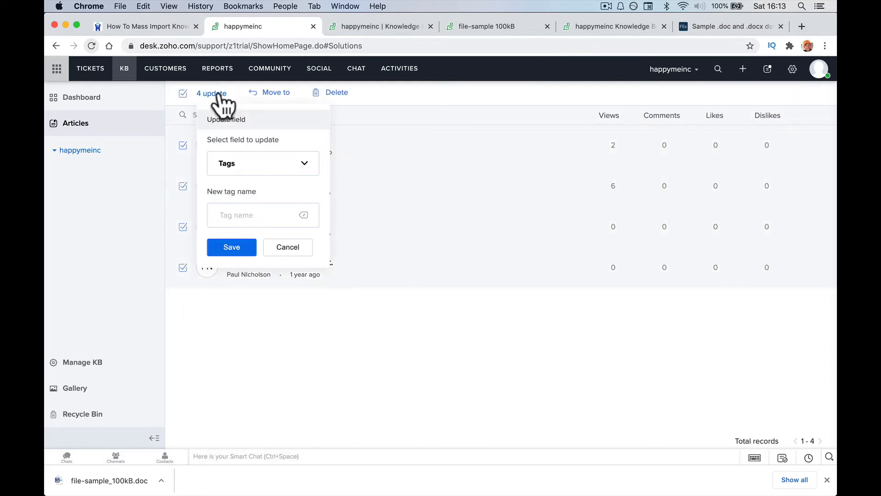
{"action": "left_click", "coordinate": [245, 162]}
{"action": "left_click", "coordinate": [246, 171]}
{"action": "left_click", "coordinate": [246, 172]}
{"action": "left_click", "coordinate": [239, 190]}
{"action": "left_click", "coordinate": [241, 215]}
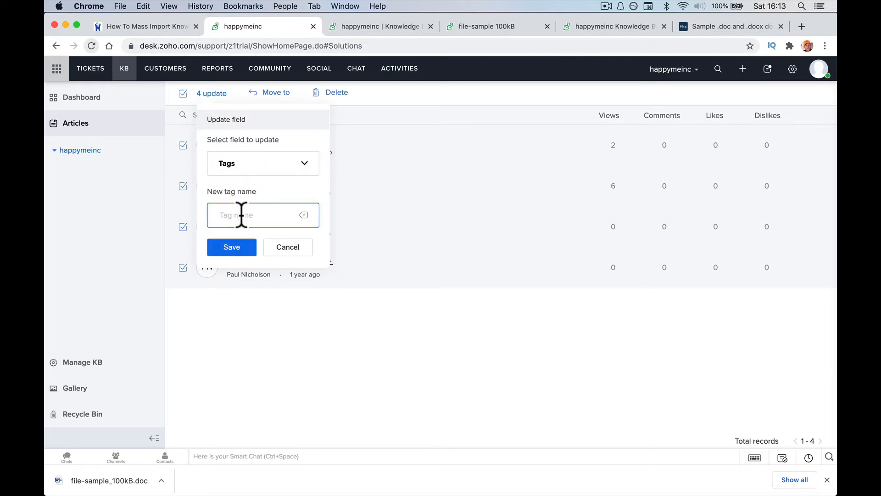
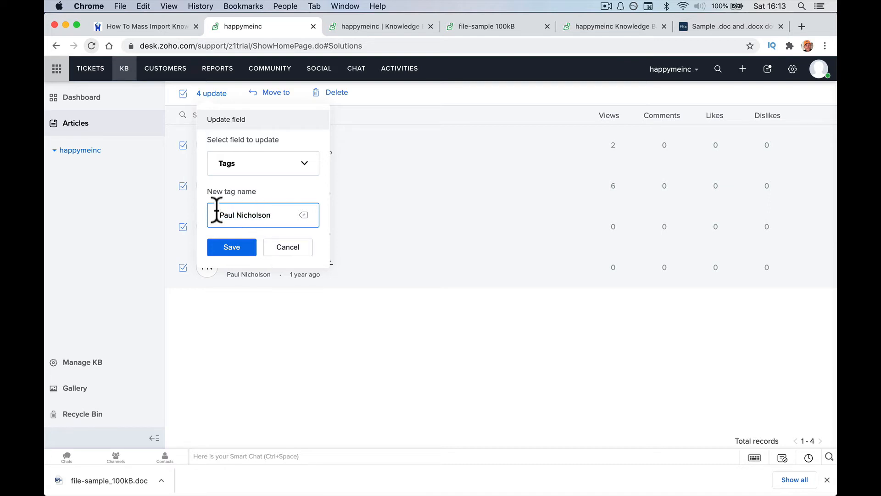
{"action": "triple_click", "coordinate": [229, 215]}
{"action": "left_click", "coordinate": [233, 249]}
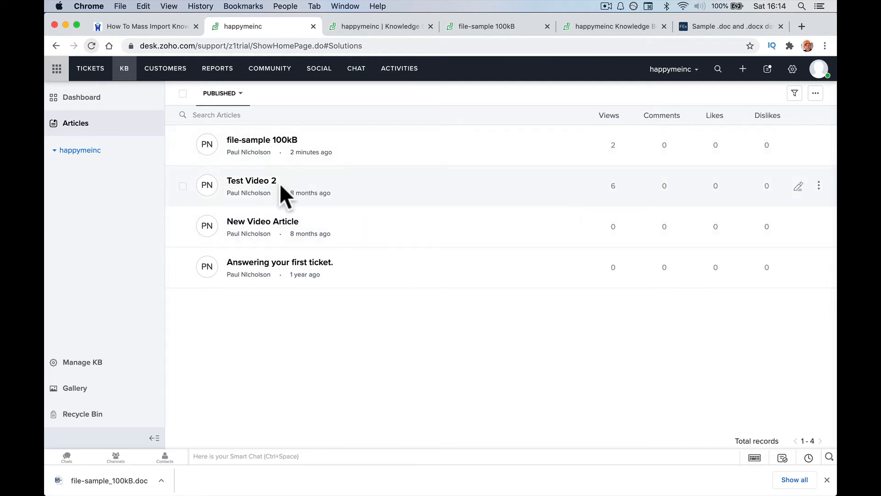
Reload the portal and verify both name-tag pages list file-sample 100kB, then reopen it in Desk.
{"action": "left_click", "coordinate": [373, 25]}
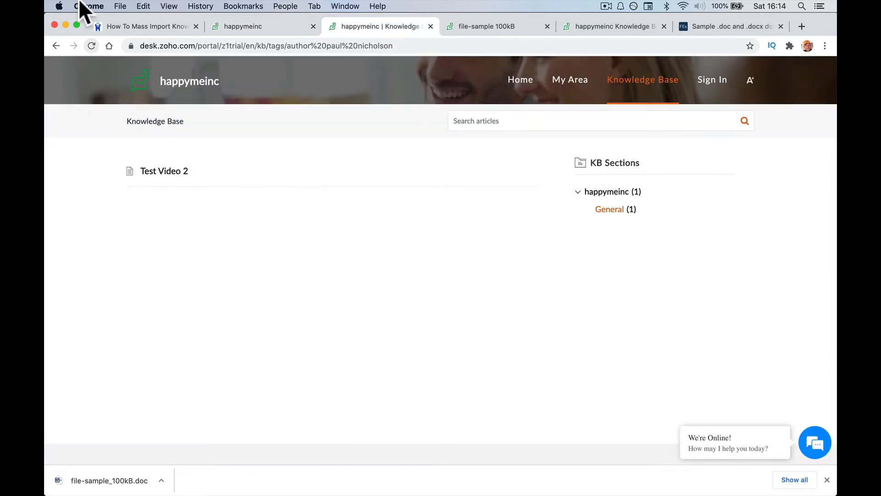
{"action": "left_click", "coordinate": [90, 43]}
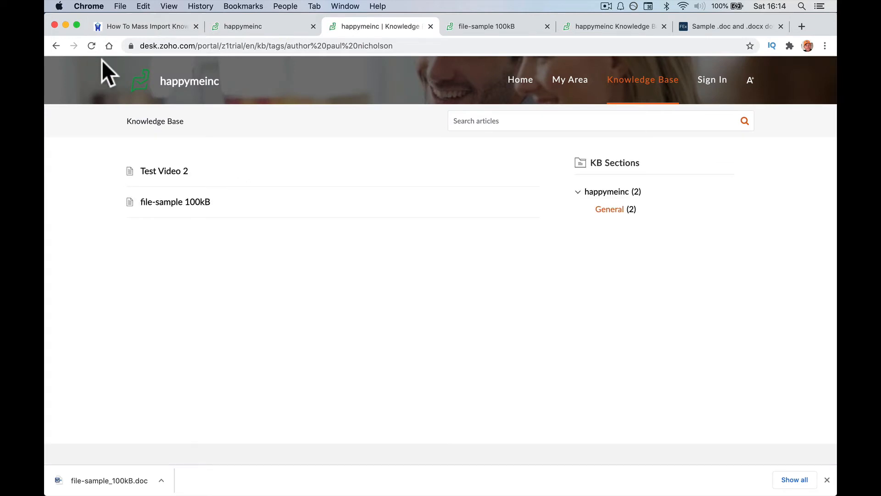
{"action": "left_click", "coordinate": [174, 205]}
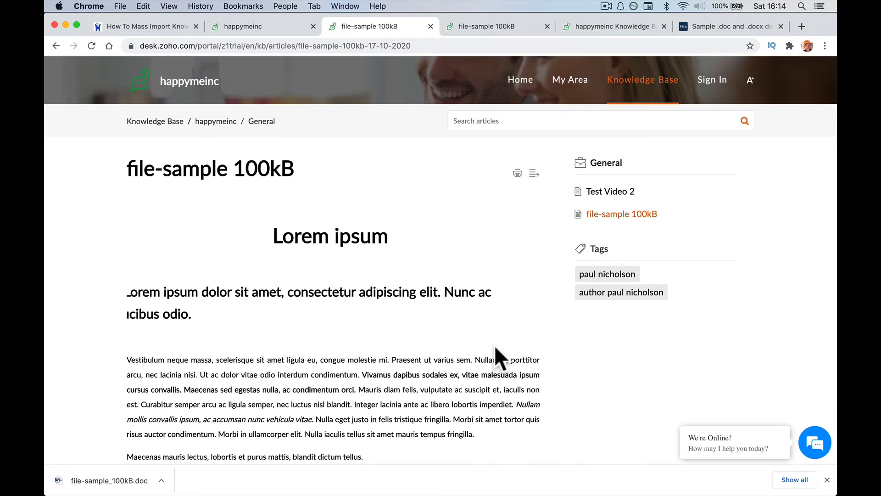
{"action": "left_click", "coordinate": [613, 275]}
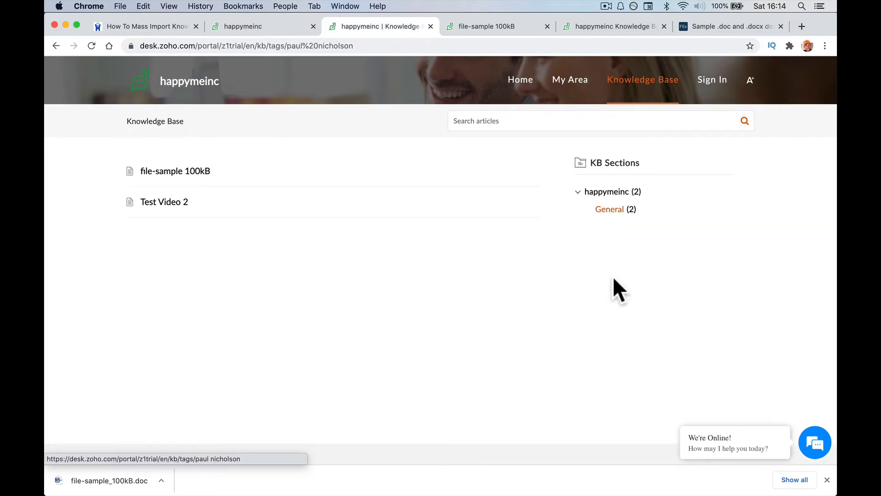
{"action": "left_click", "coordinate": [190, 173]}
{"action": "left_click", "coordinate": [596, 296]}
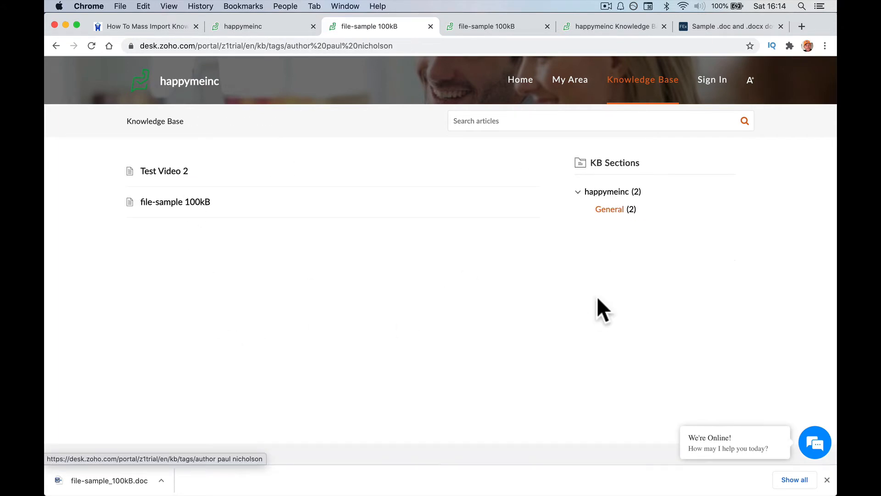
{"action": "left_click", "coordinate": [277, 28]}
{"action": "left_click", "coordinate": [268, 141]}
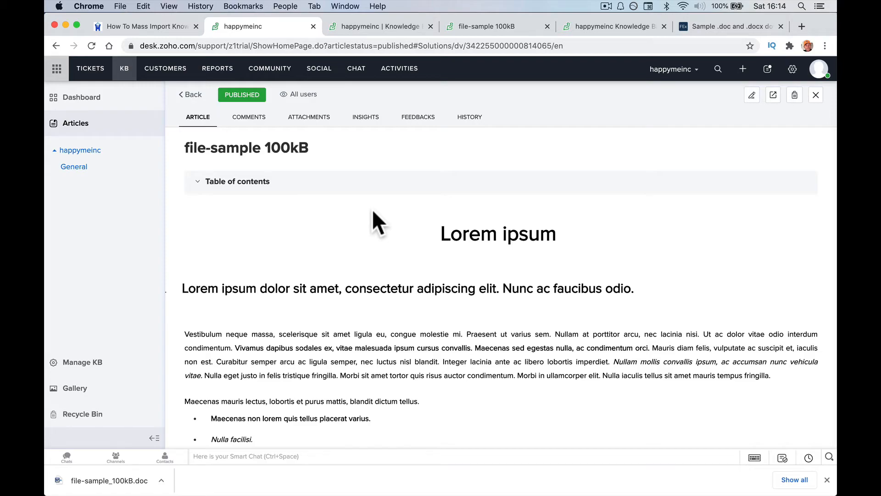
Review the article, enlarge and close its laptop image, then open the article in the editor.
{"action": "scroll", "coordinate": [373, 237], "scroll_direction": "down", "scroll_amount": 20}
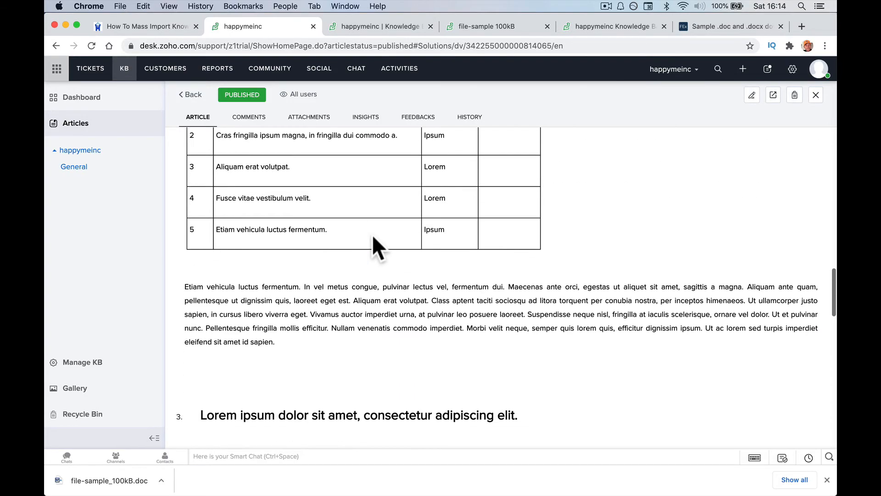
{"action": "scroll", "coordinate": [373, 236], "scroll_direction": "down", "scroll_amount": 15}
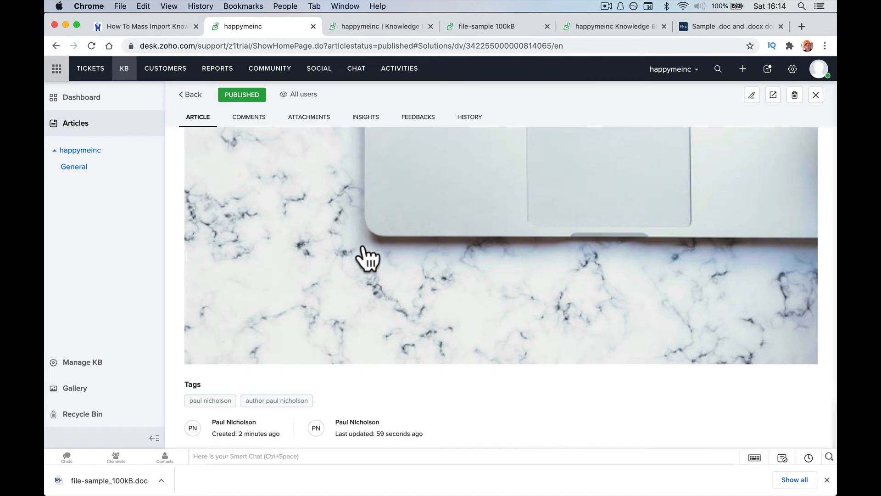
{"action": "scroll", "coordinate": [393, 301], "scroll_direction": "up", "scroll_amount": 20}
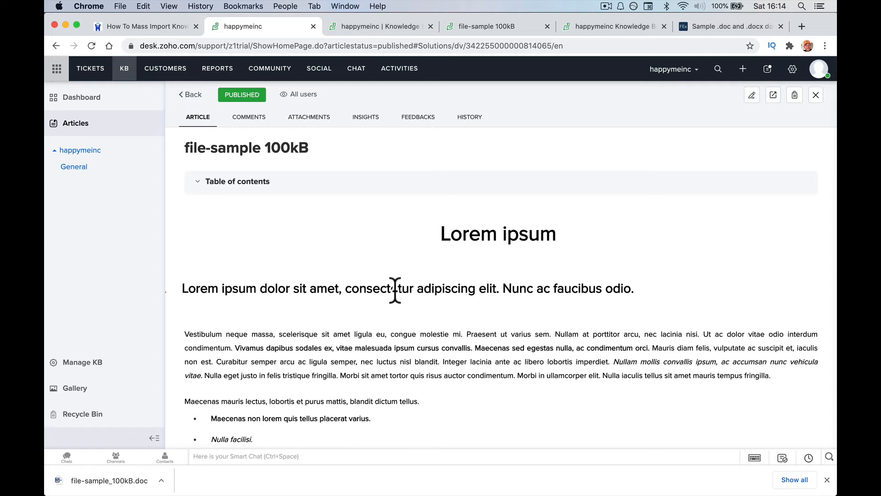
{"action": "scroll", "coordinate": [409, 304], "scroll_direction": "down", "scroll_amount": 15}
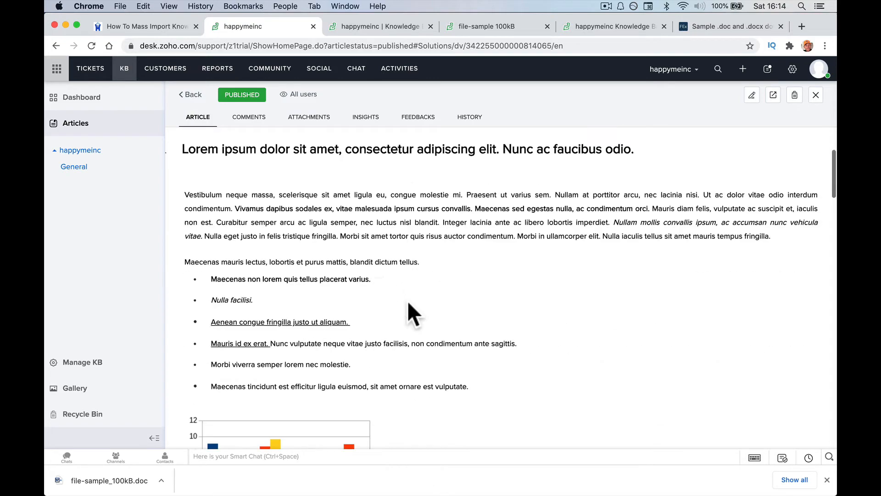
{"action": "scroll", "coordinate": [407, 305], "scroll_direction": "down", "scroll_amount": 10}
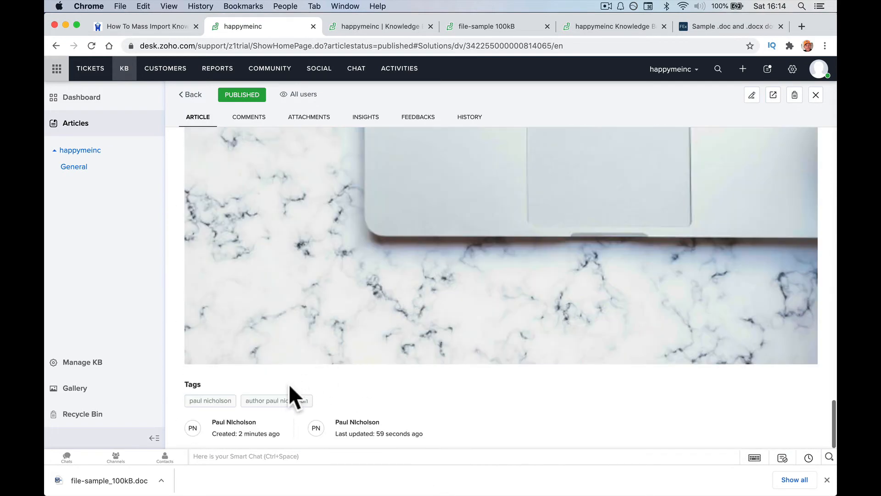
{"action": "left_click", "coordinate": [819, 321]}
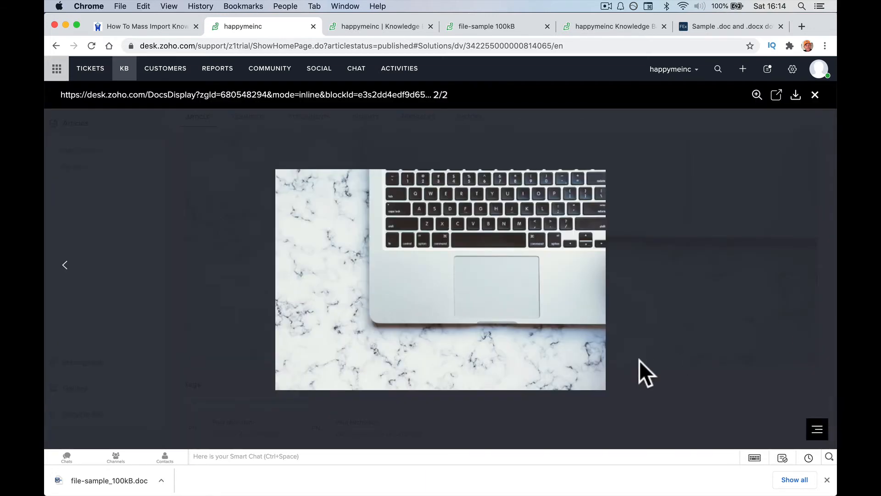
{"action": "left_click_drag", "start_coordinate": [384, 318], "coordinate": [382, 319]}
{"action": "key", "text": "Escape"}
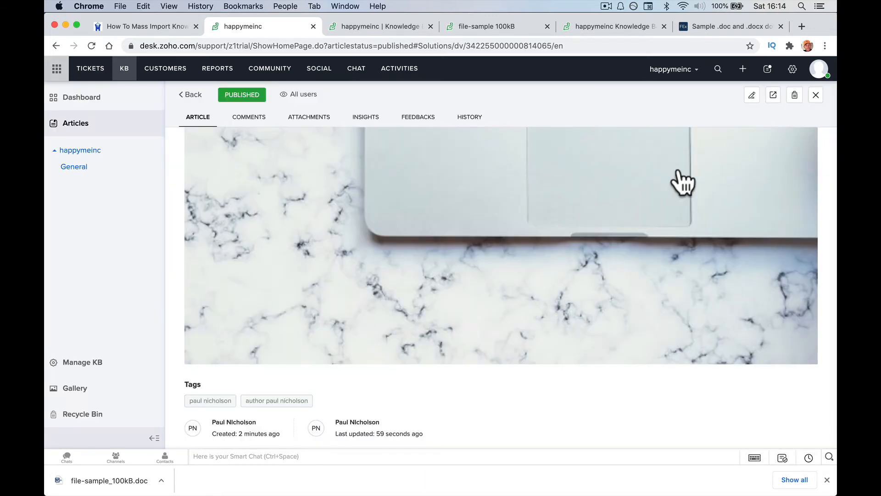
{"action": "left_click", "coordinate": [752, 95]}
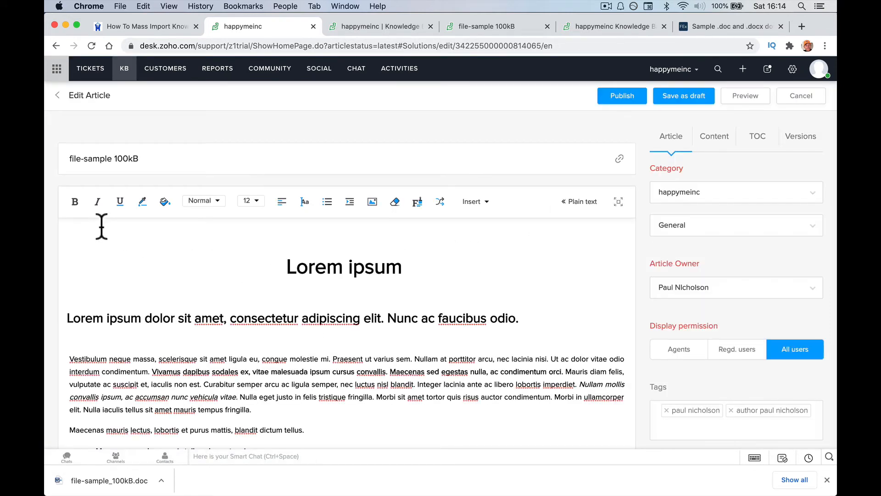
Type 'Author:' followed by the author's full name on the editor's first line and select it.
{"action": "left_click", "coordinate": [101, 226]}
{"action": "type", "text": "Wr"}
{"action": "key", "text": "BackSpace"}
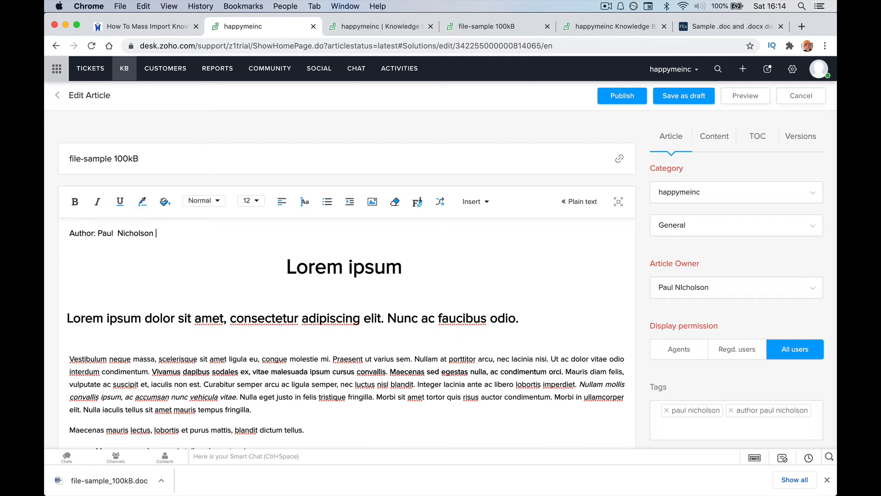
{"action": "double_click", "coordinate": [76, 234]}
{"action": "triple_click", "coordinate": [73, 233]}
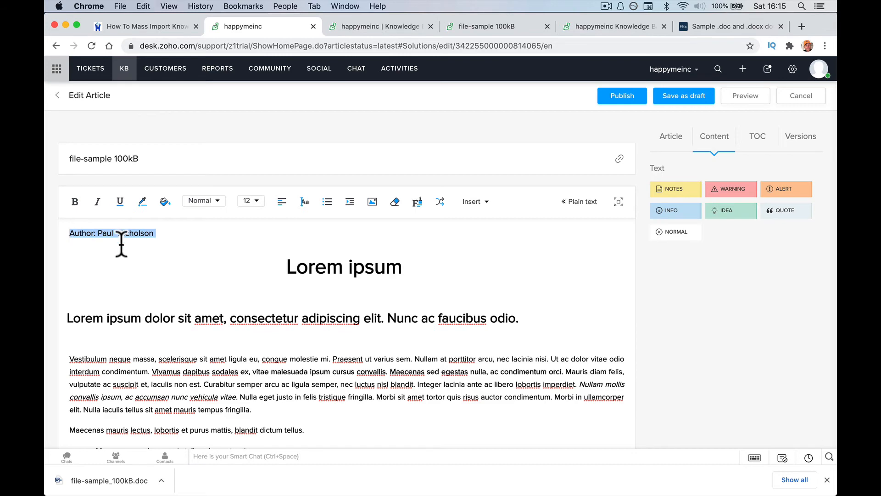
Place the Author line after the final laptop image and save the article as a draft.
{"action": "scroll", "coordinate": [122, 246], "scroll_direction": "down", "scroll_amount": 15}
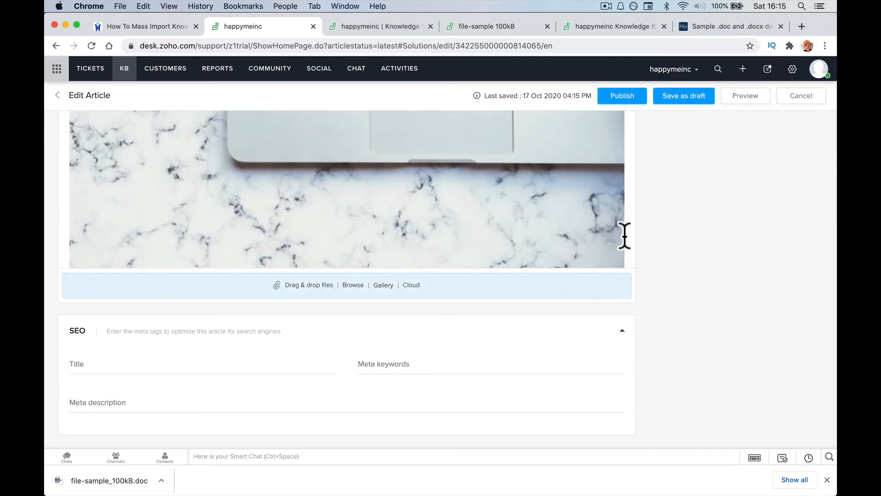
{"action": "left_click", "coordinate": [623, 237]}
{"action": "key", "text": "Return"}
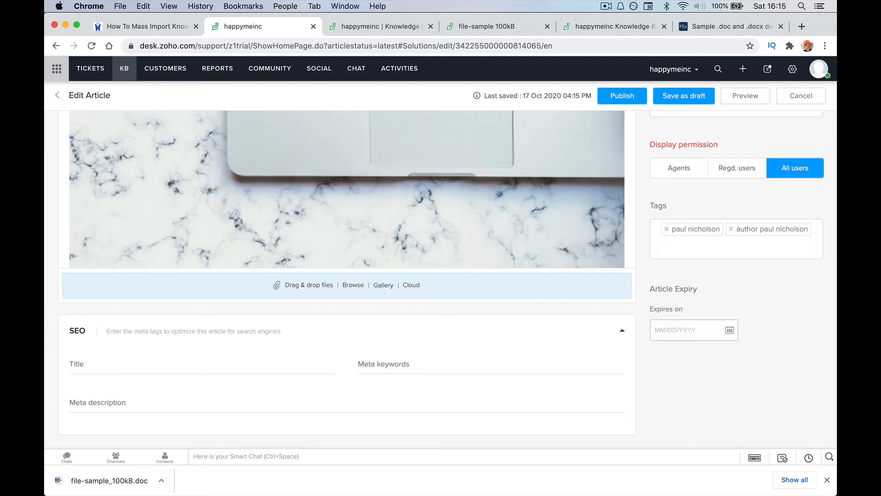
{"action": "scroll", "coordinate": [624, 250], "scroll_direction": "down", "scroll_amount": 1}
{"action": "key", "text": "Right"}
{"action": "key", "text": "Right"}
{"action": "key", "text": "Right"}
{"action": "key", "text": "Right"}
{"action": "key", "text": "Right"}
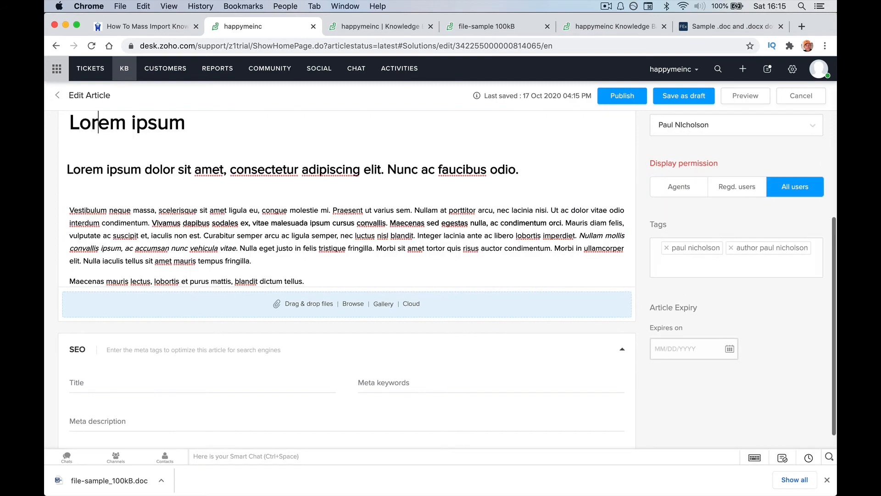
{"action": "scroll", "coordinate": [624, 250], "scroll_direction": "down", "scroll_amount": 7}
{"action": "scroll", "coordinate": [634, 252], "scroll_direction": "down", "scroll_amount": 5}
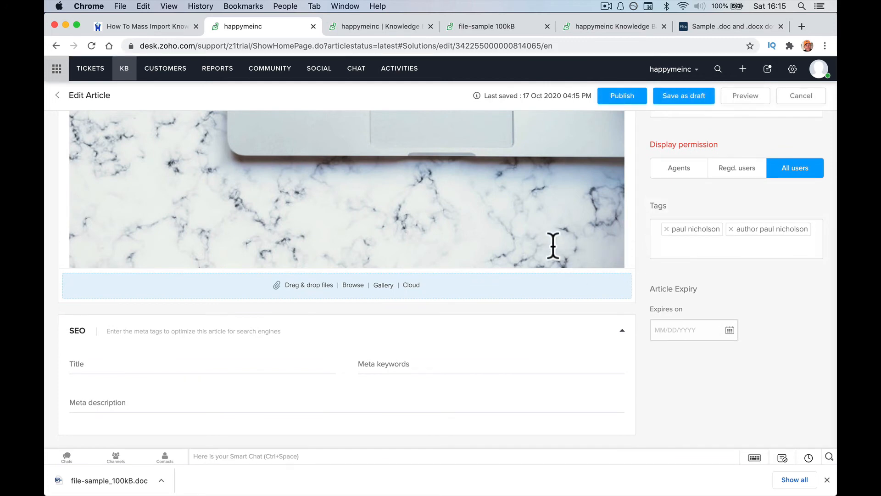
{"action": "scroll", "coordinate": [374, 278], "scroll_direction": "up", "scroll_amount": 5}
{"action": "scroll", "coordinate": [376, 278], "scroll_direction": "up", "scroll_amount": 5}
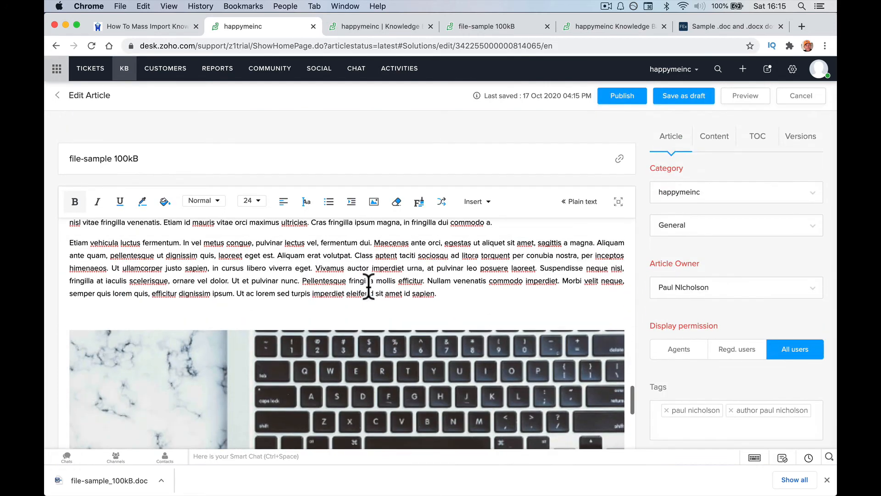
{"action": "left_click", "coordinate": [473, 294]}
{"action": "scroll", "coordinate": [474, 294], "scroll_direction": "down", "scroll_amount": 5}
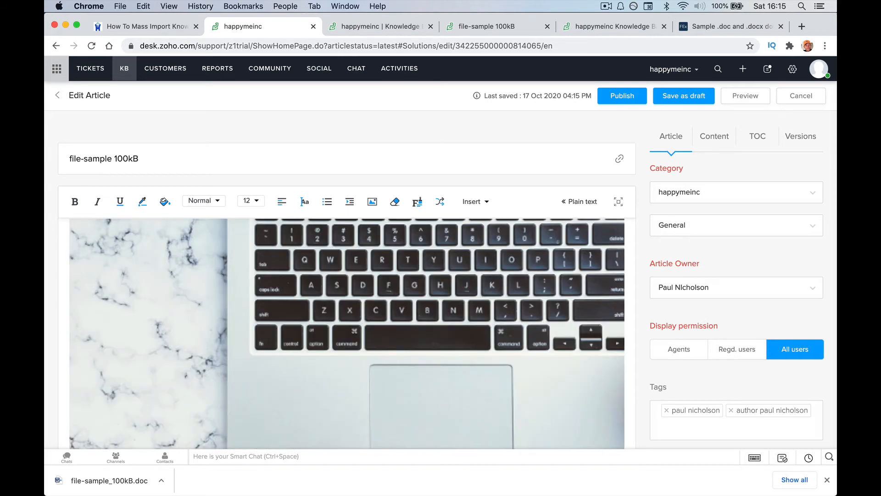
{"action": "scroll", "coordinate": [467, 308], "scroll_direction": "down", "scroll_amount": 5}
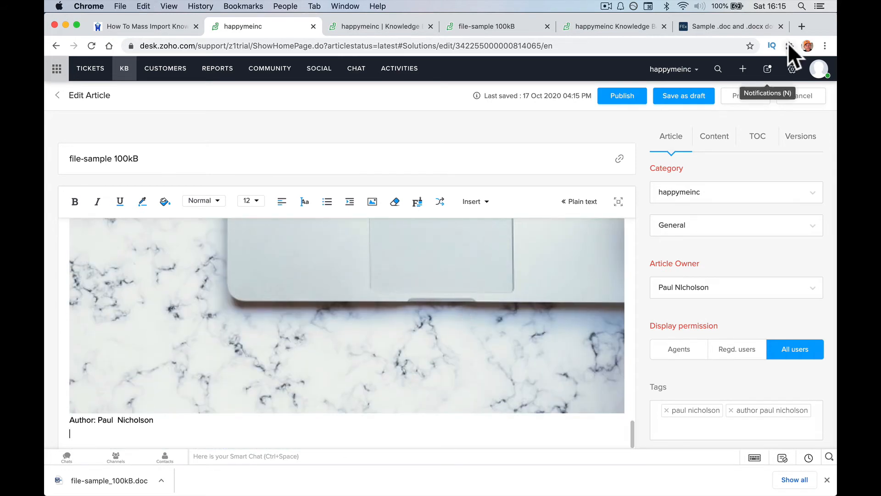
{"action": "left_click", "coordinate": [682, 95]}
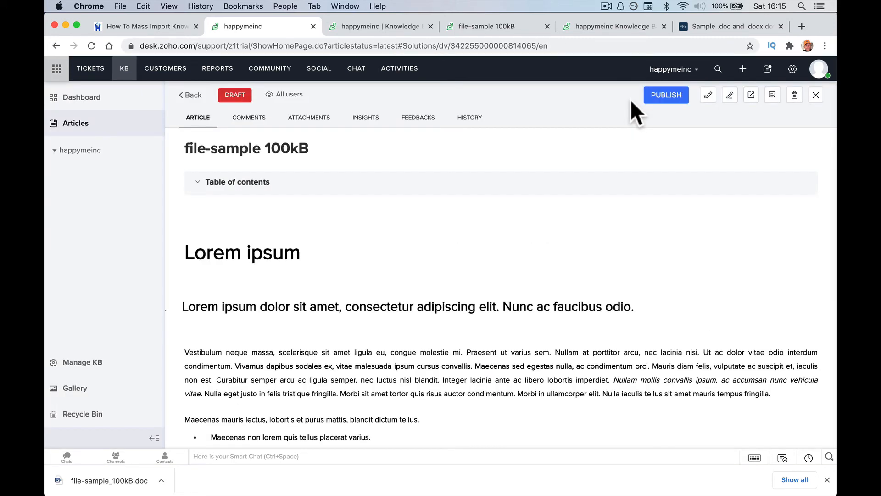
Reopen the file-sample 100kB article in the editor and preview it as readers see it.
{"action": "left_click", "coordinate": [729, 95]}
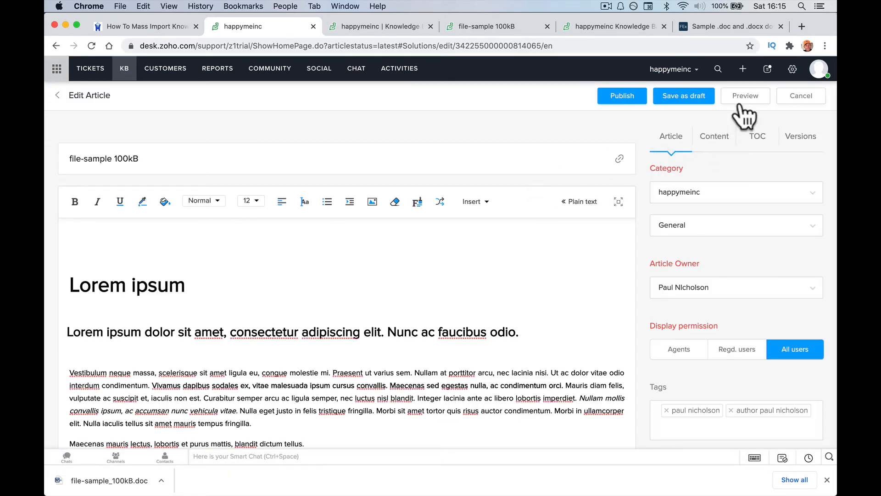
{"action": "left_click", "coordinate": [740, 100]}
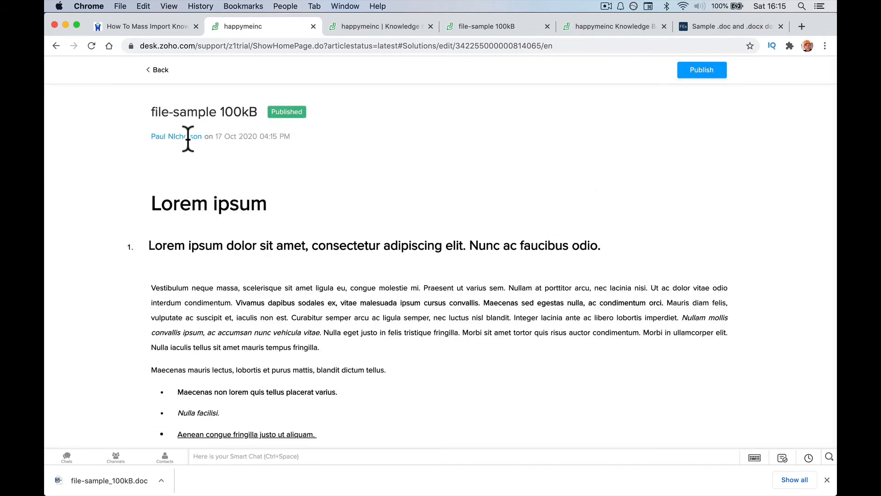
{"action": "left_click", "coordinate": [157, 69]}
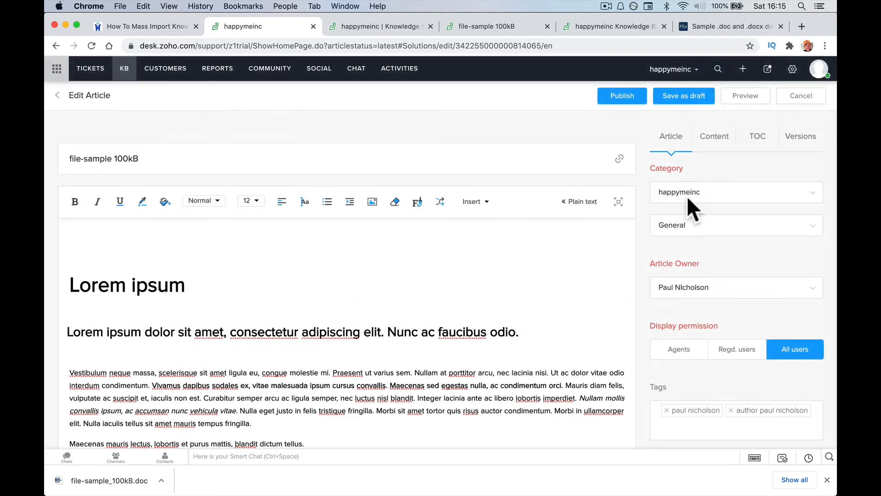
{"action": "left_click", "coordinate": [746, 98]}
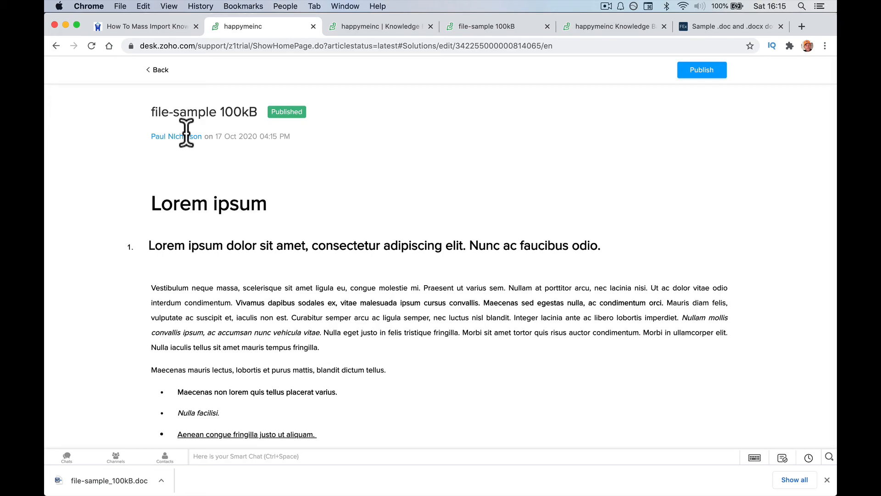
Check the author byline in the preview, then switch to the 'happymeinc | Knowledge Base' tag page.
{"action": "double_click", "coordinate": [175, 136]}
{"action": "scroll", "coordinate": [267, 224], "scroll_direction": "down", "scroll_amount": 15}
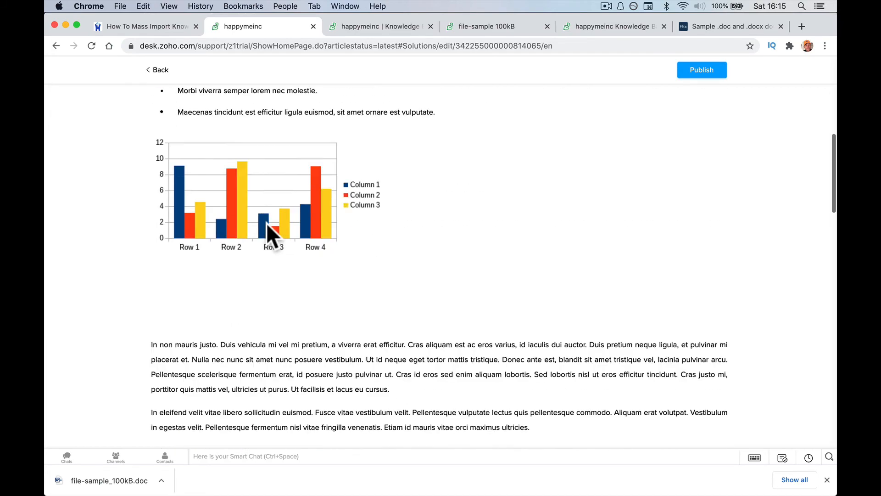
{"action": "scroll", "coordinate": [267, 230], "scroll_direction": "down", "scroll_amount": 5}
{"action": "scroll", "coordinate": [267, 229], "scroll_direction": "up", "scroll_amount": 20}
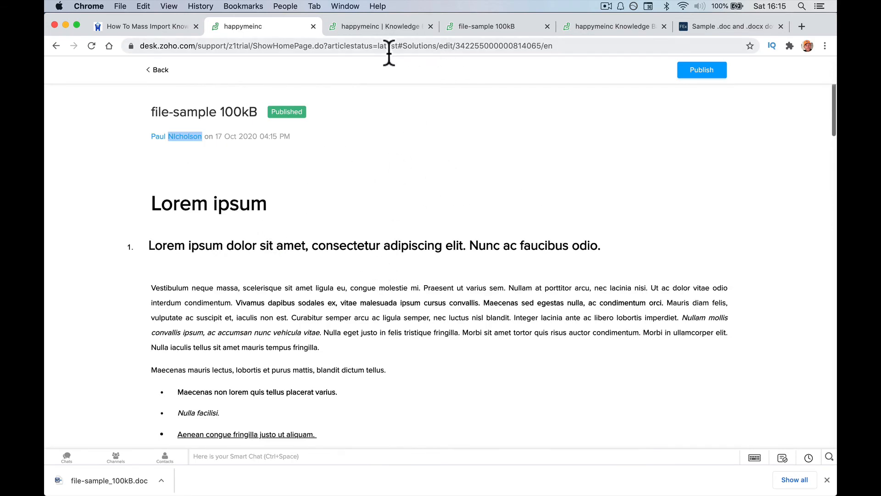
{"action": "left_click", "coordinate": [376, 29]}
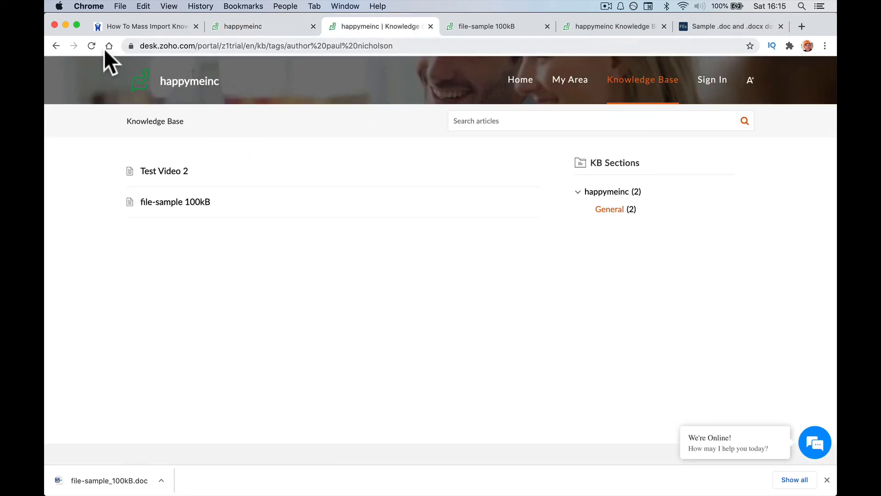
Reload the Knowledge Base tag page, then republish file-sample 100kB from the editor for all users.
{"action": "left_click", "coordinate": [88, 46]}
{"action": "left_click", "coordinate": [270, 26]}
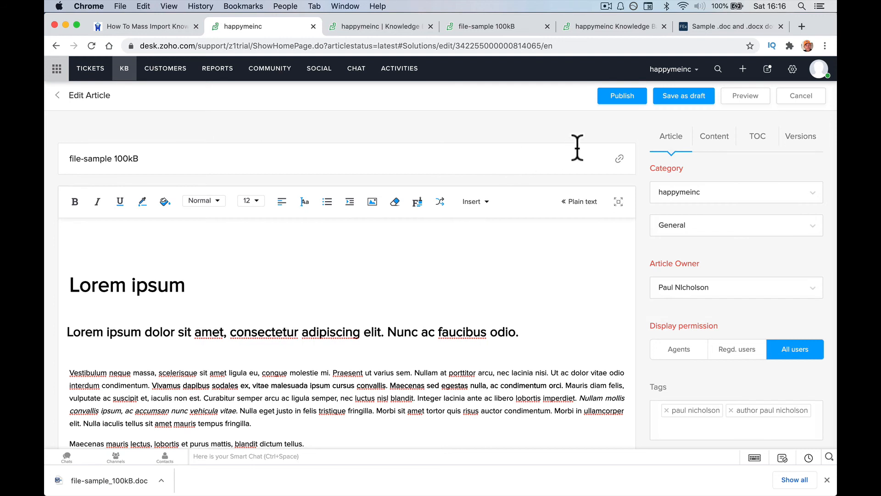
{"action": "left_click", "coordinate": [619, 102]}
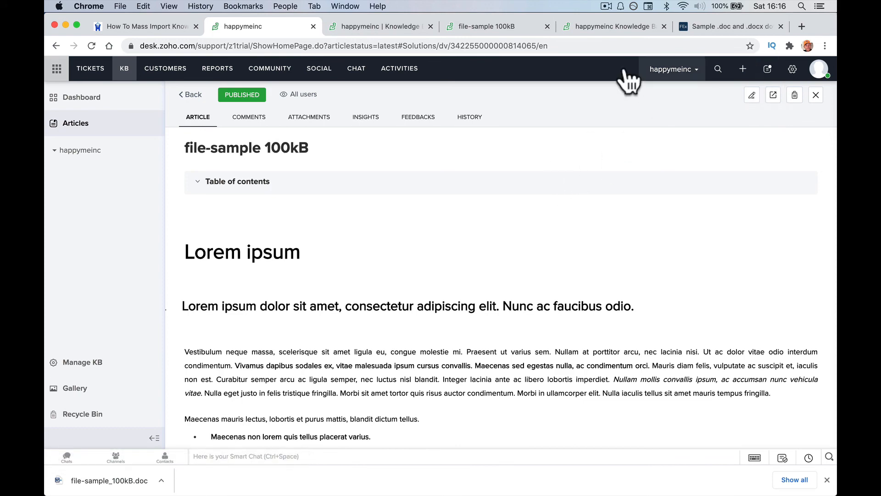
Close the extra Knowledge Base portal and sample-file tabs, then open the article's public page.
{"action": "left_click", "coordinate": [375, 25]}
{"action": "left_click", "coordinate": [431, 26]}
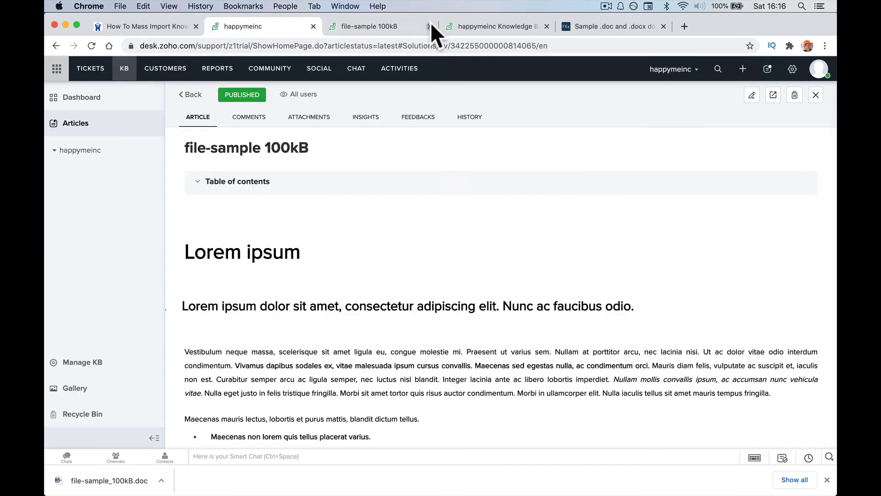
{"action": "left_click", "coordinate": [430, 26]}
{"action": "left_click", "coordinate": [431, 26]}
{"action": "left_click", "coordinate": [430, 26]}
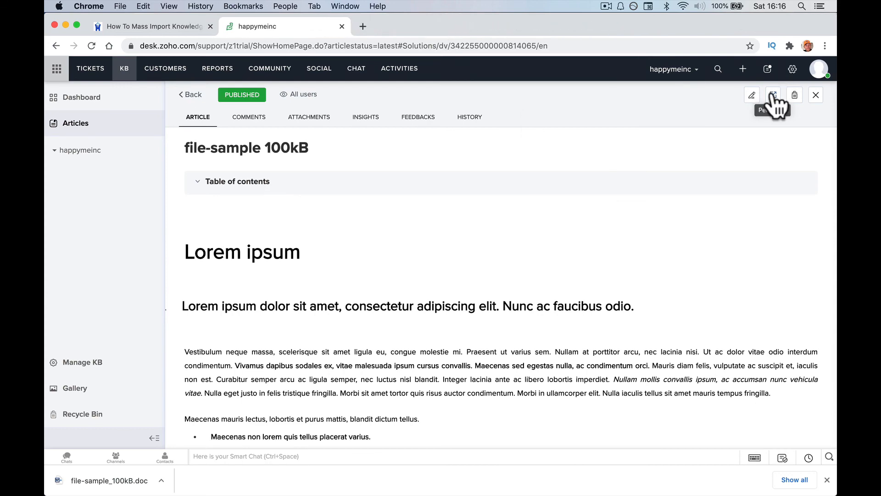
{"action": "left_click", "coordinate": [773, 94]}
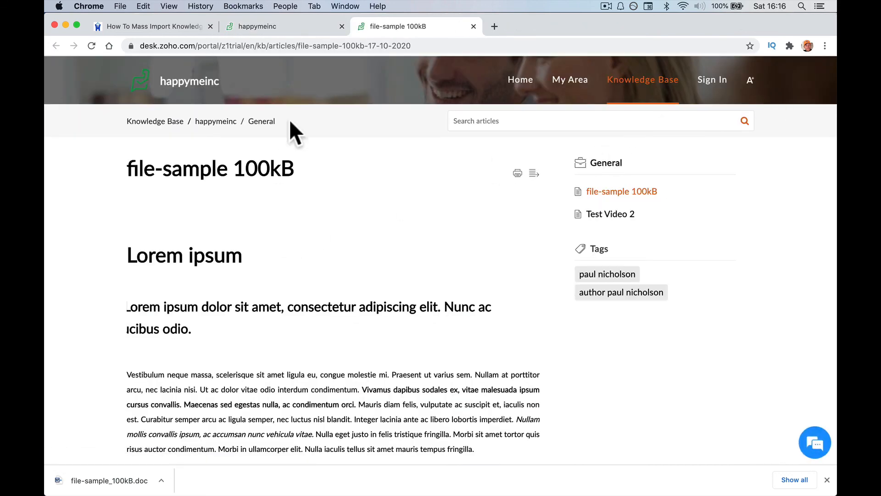